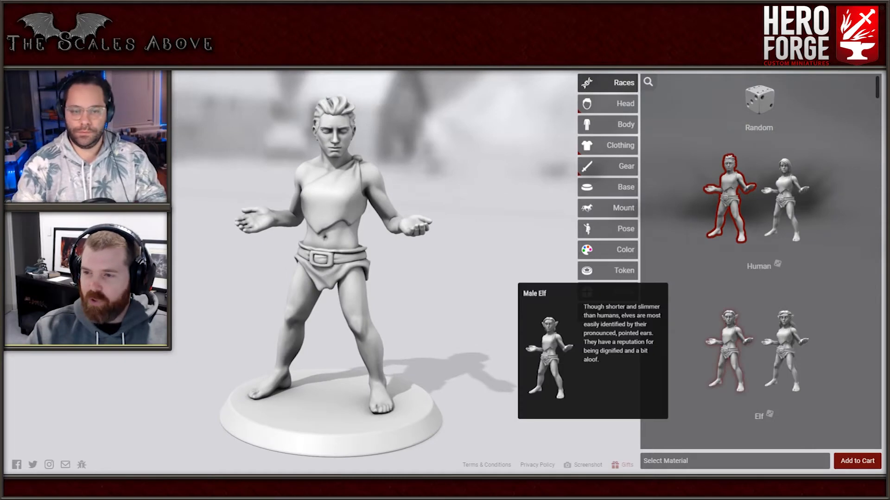
- Change the figure's race to Male Elf and look at the model from a different angle
left_click(728, 352)
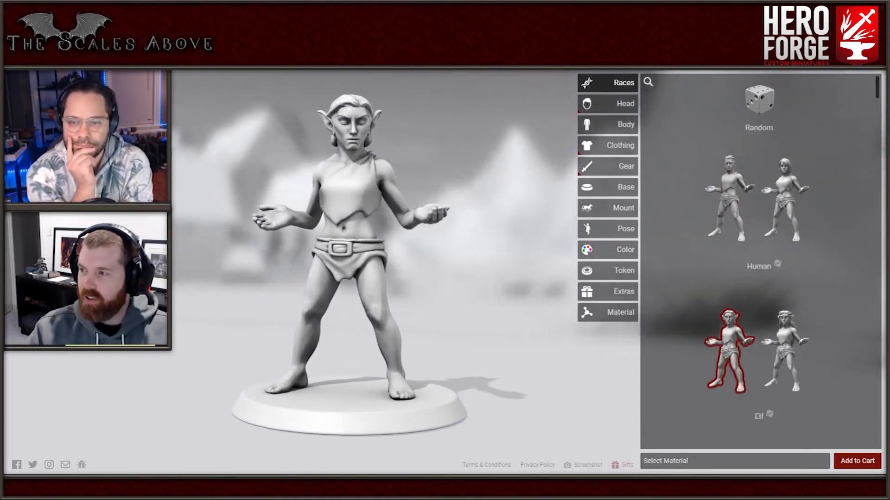
left_click_drag(463, 232, 325, 264)
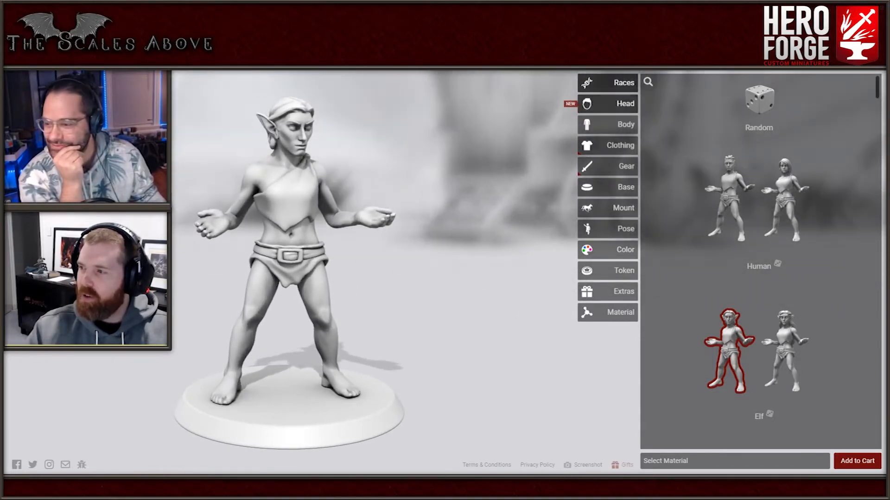
left_click_drag(418, 278, 500, 250)
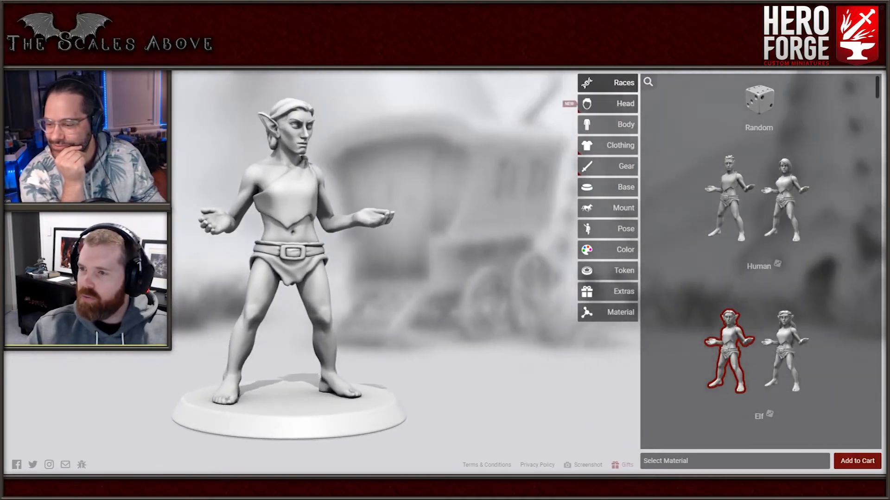
- Try the eyeless, Mouthless and blank faces on the elf and settle on the Smooth Features face
left_click(607, 104)
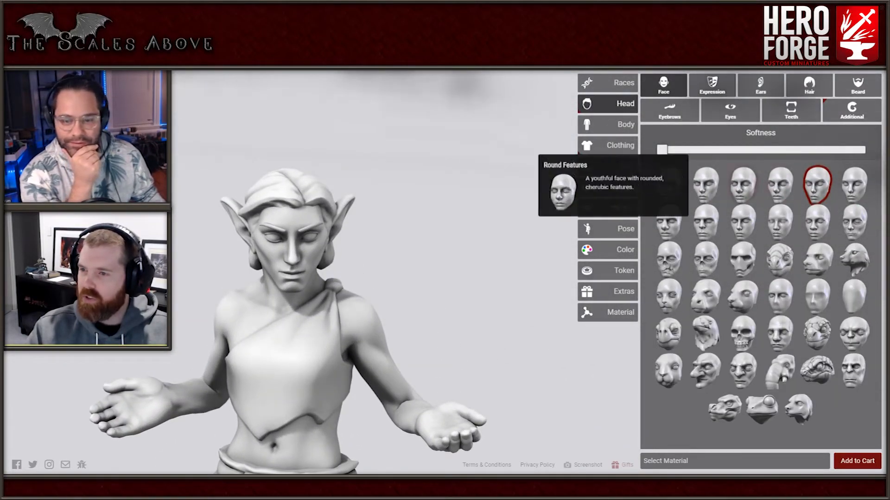
left_click(817, 297)
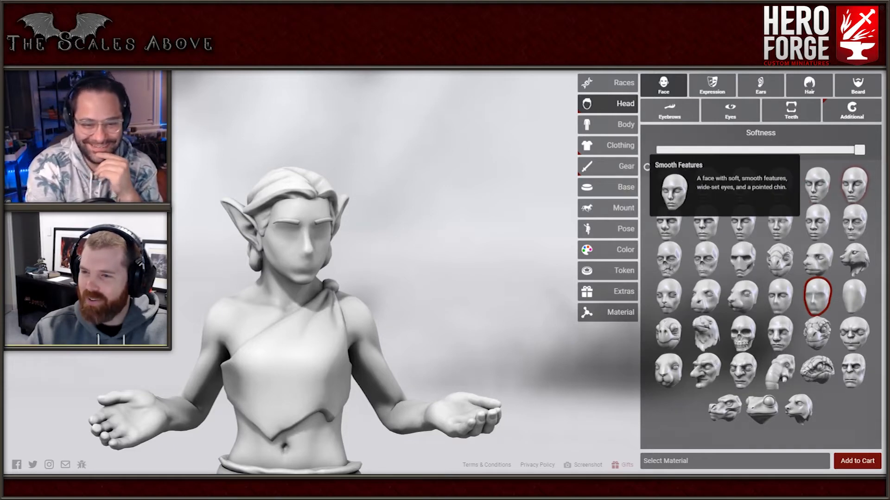
left_click(780, 296)
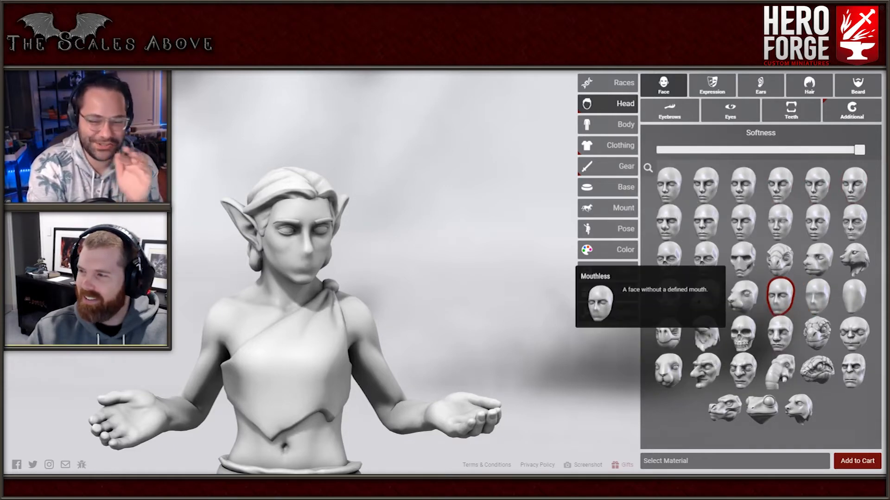
left_click(854, 296)
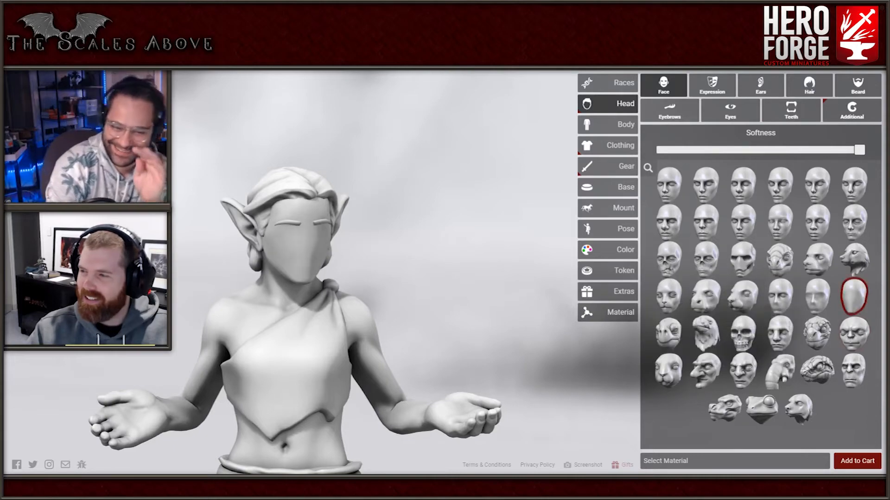
mouse_move(394, 278)
left_mouse_down()
mouse_move(505, 280)
mouse_move(391, 278)
left_mouse_up()
left_click(854, 186)
left_click_drag(394, 278, 412, 278)
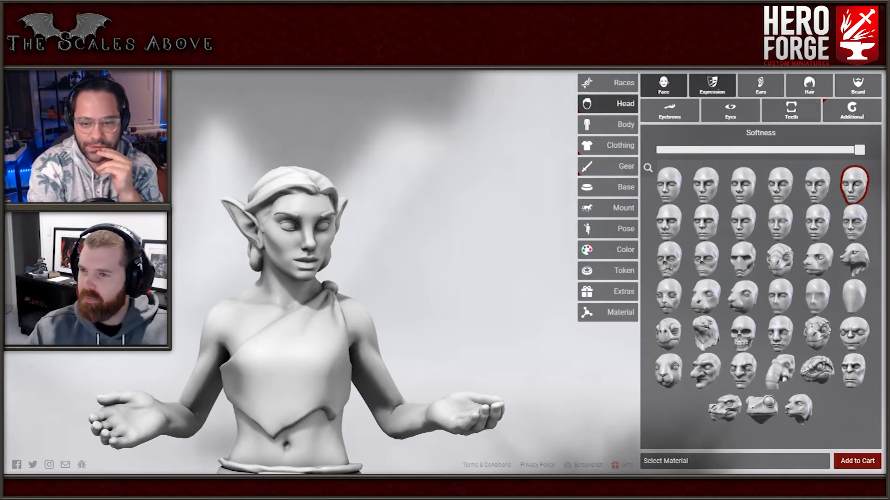
- Set the expression's Cocky amount to about halfway and Smile to about one sixth of its range
left_click(712, 85)
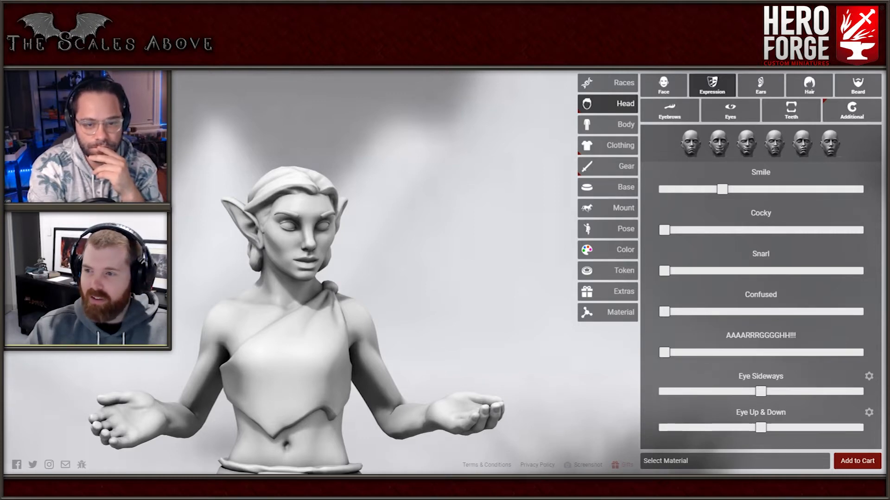
left_click_drag(722, 189, 737, 189)
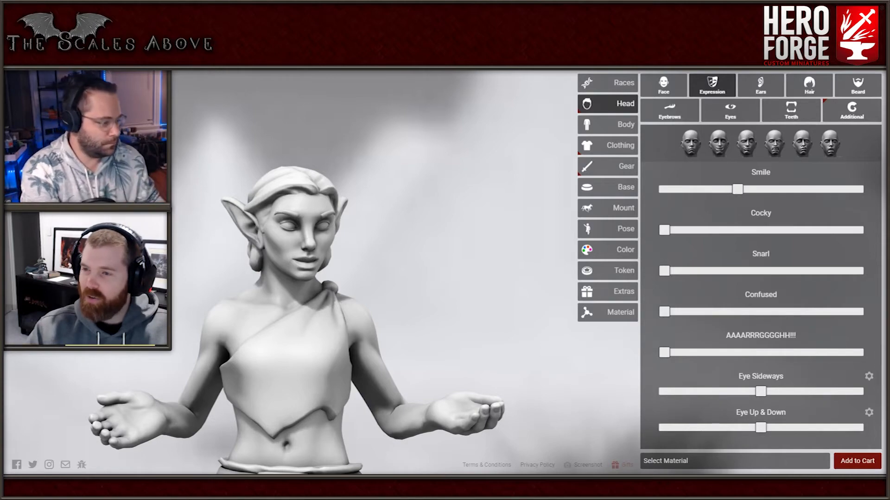
left_click_drag(664, 230, 704, 230)
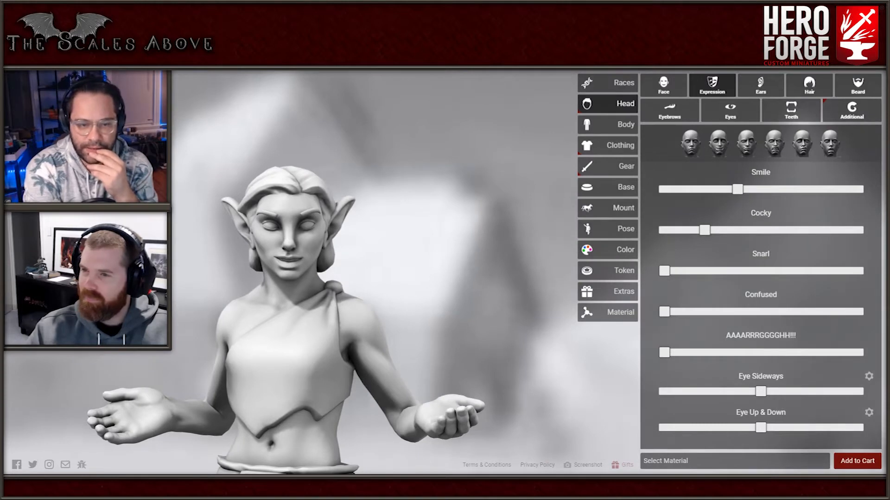
left_click_drag(704, 230, 729, 230)
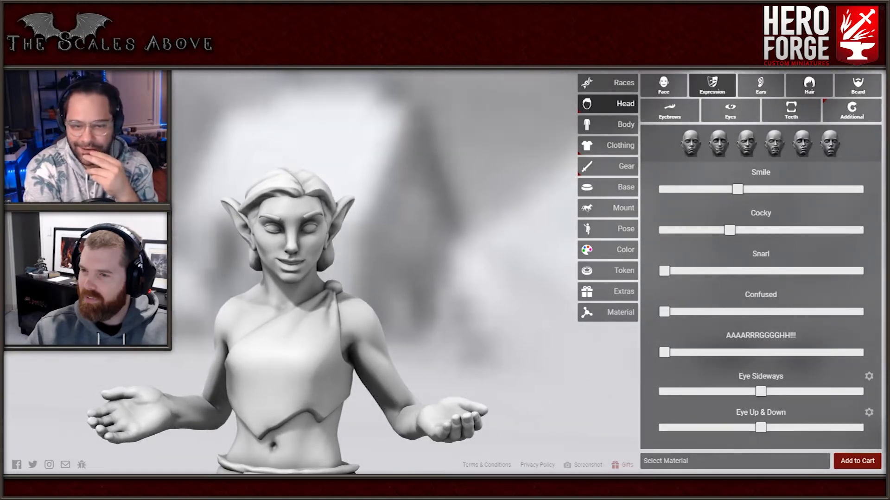
left_click_drag(729, 230, 757, 230)
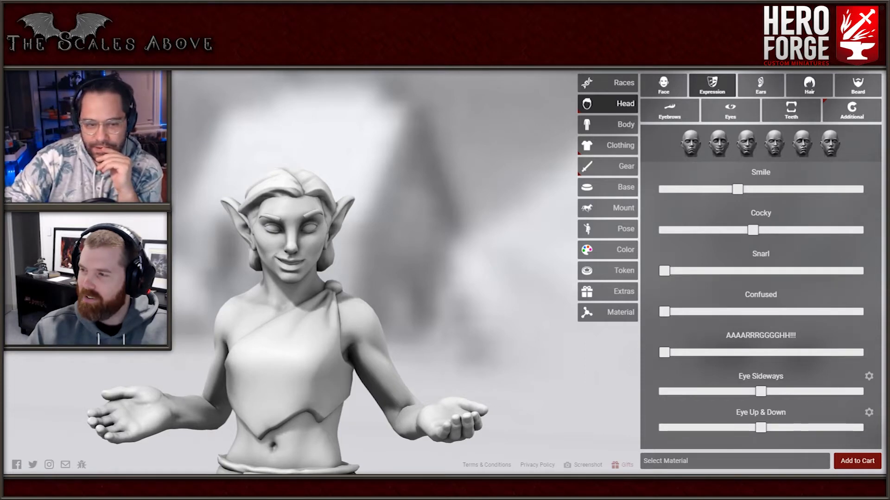
left_click_drag(752, 230, 761, 230)
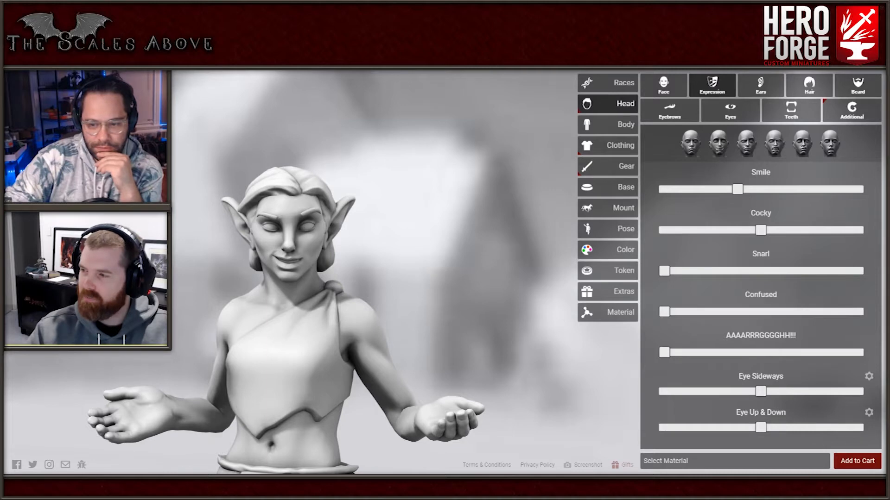
left_click_drag(737, 189, 697, 189)
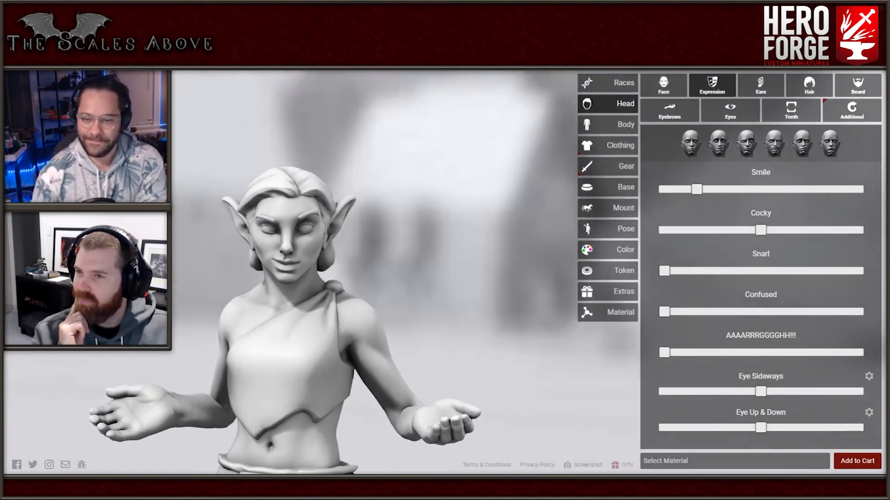
- Give the head the long, flat, sideways-pointing ears, the last pair on offer
left_click(761, 84)
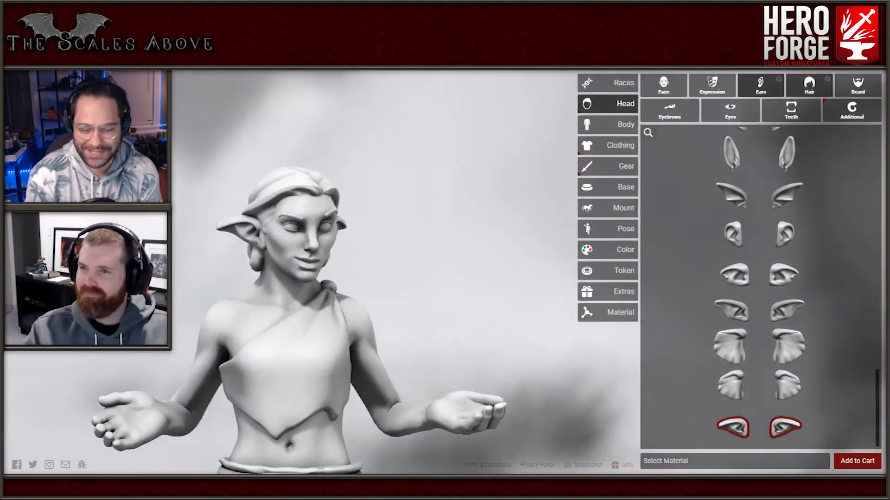
- Try the mohawk, flat-top and full wavy hairstyles, and return to the original swept-back style
left_click(809, 85)
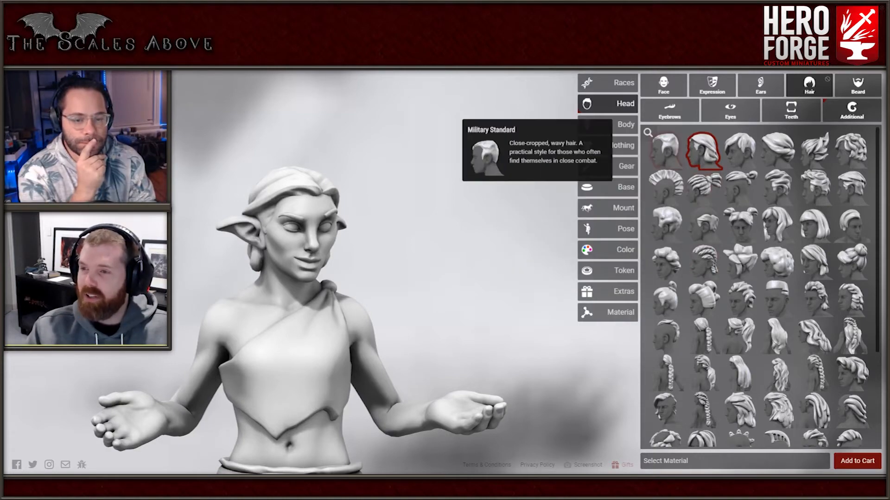
left_click(666, 187)
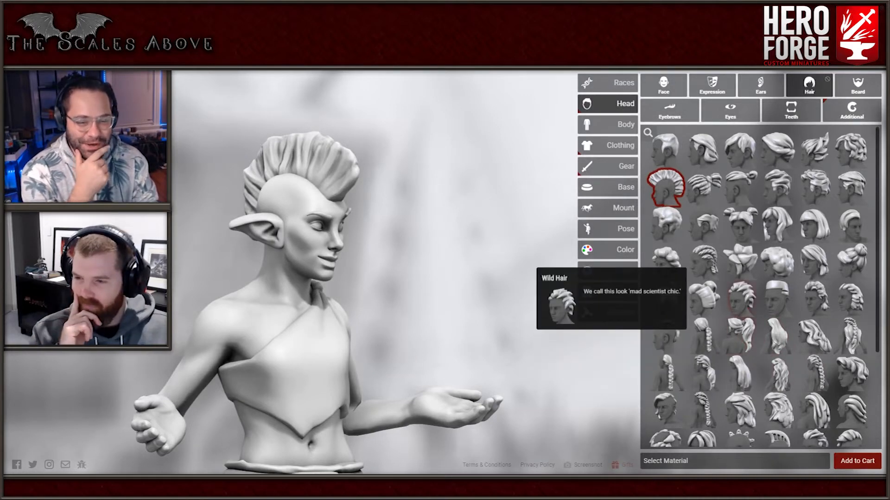
left_click(778, 298)
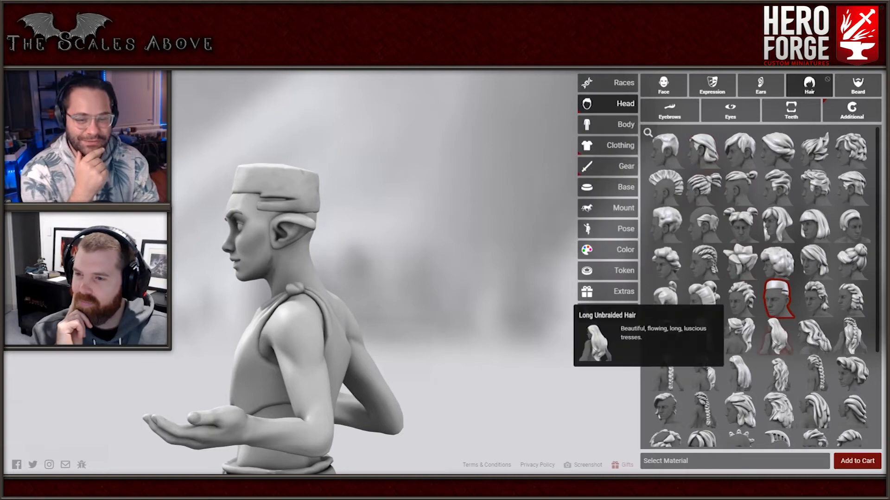
left_click(817, 299)
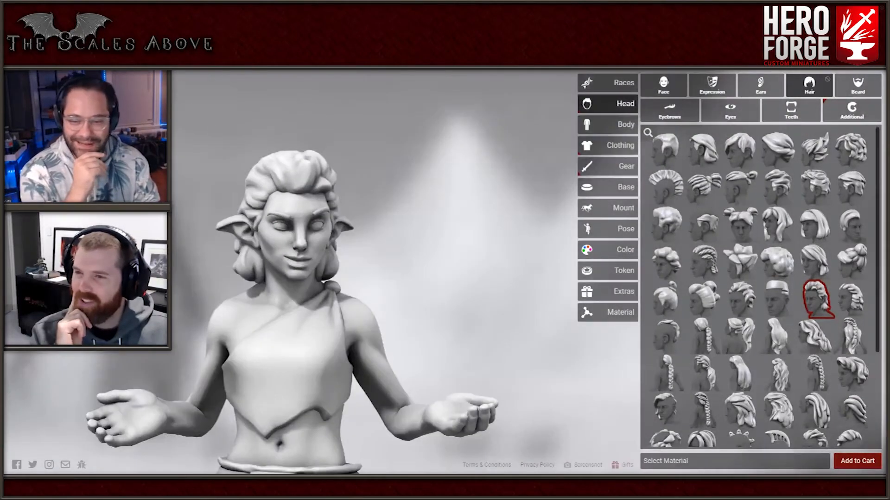
mouse_move(666, 224)
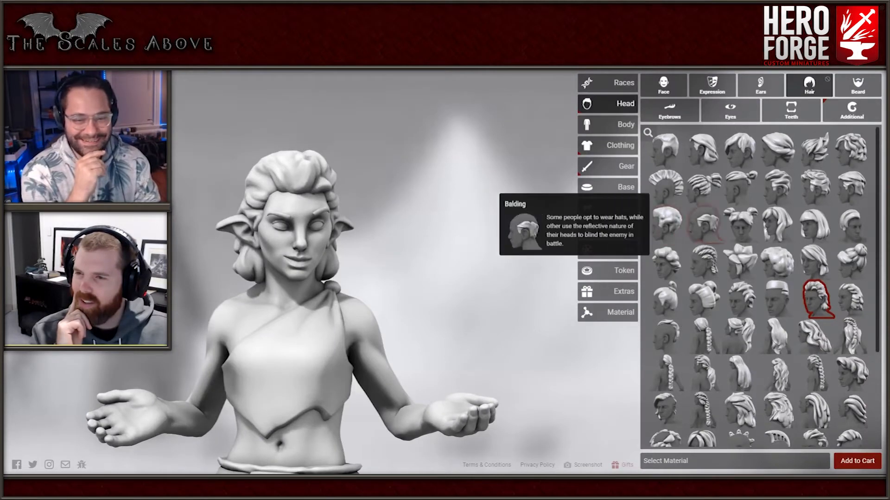
mouse_move(777, 147)
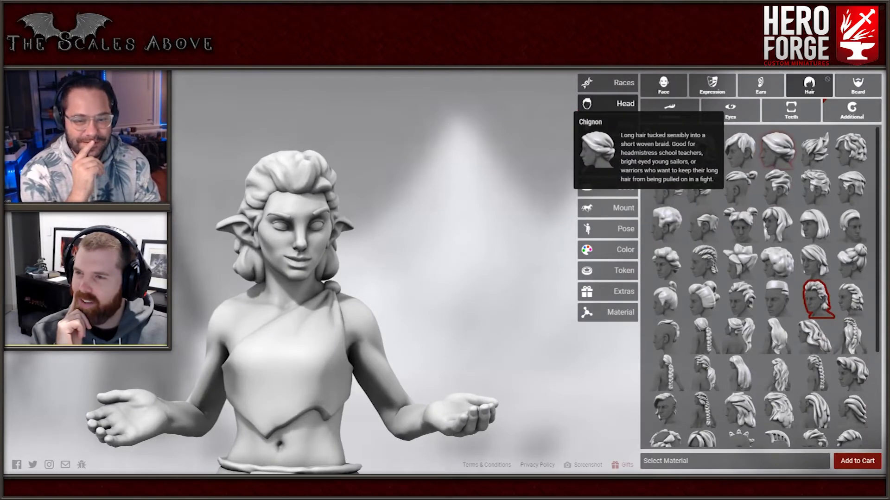
left_click(703, 149)
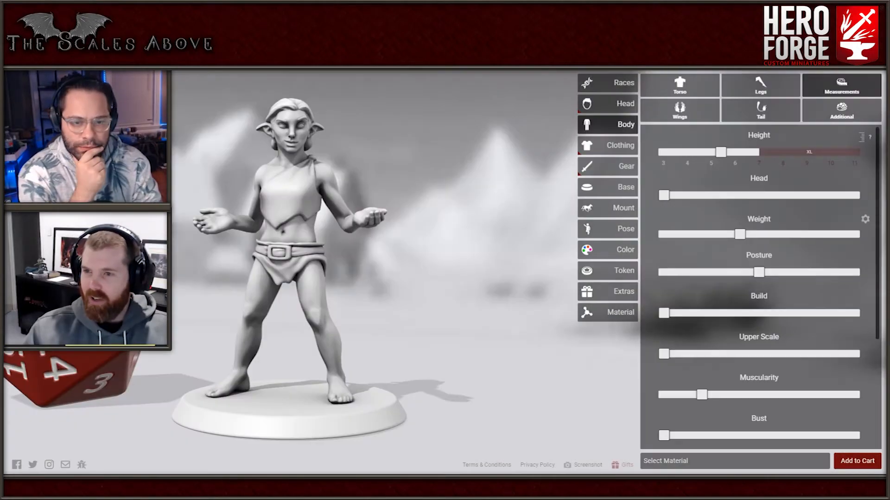
- Using the size comparison chart, try an XL body height and settle on a height of about 6
left_click(608, 125)
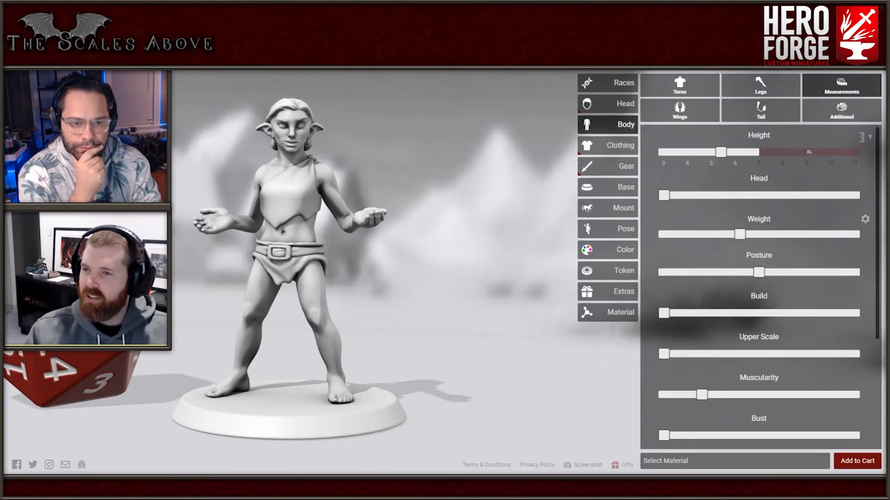
left_click(861, 137)
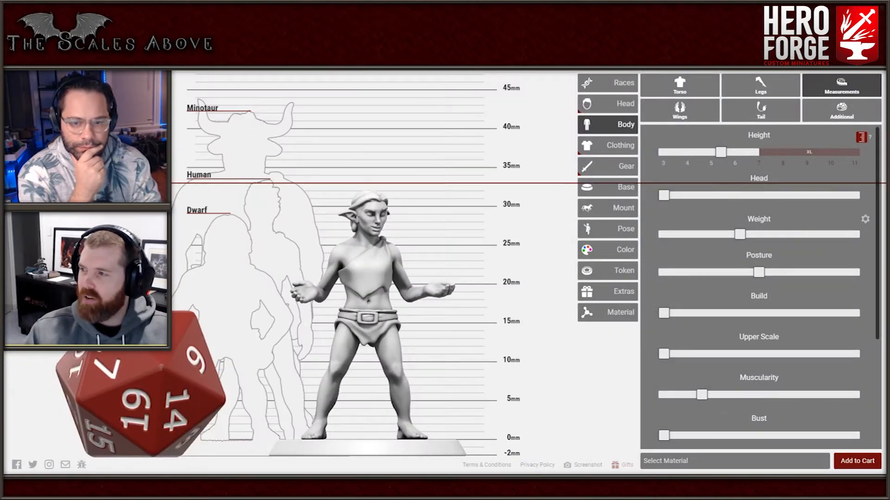
left_click_drag(721, 152, 840, 152)
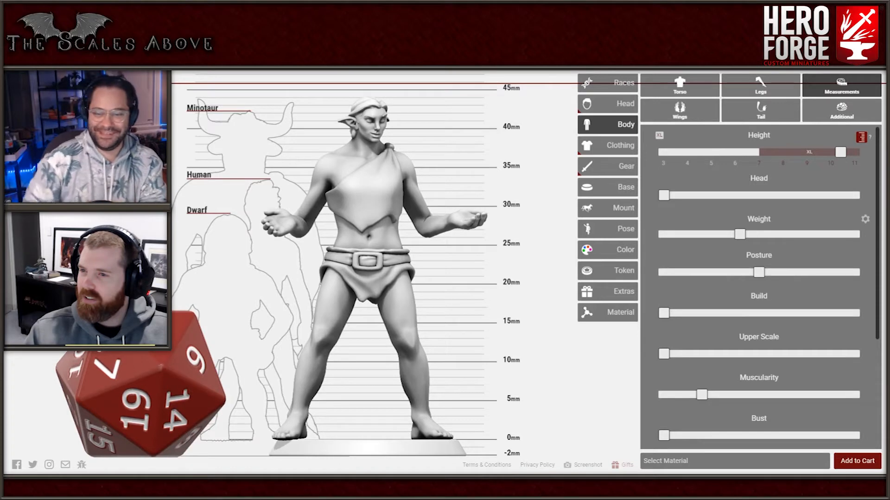
left_click_drag(840, 152, 745, 152)
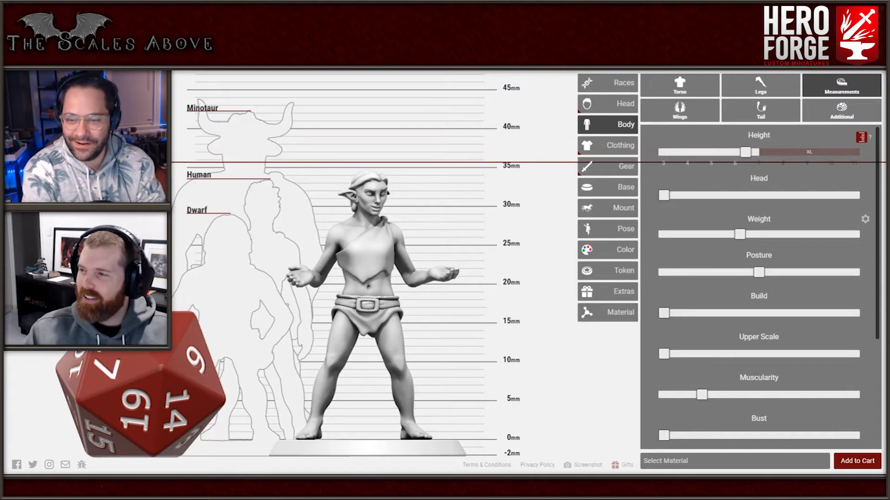
mouse_move(745, 152)
left_mouse_down()
mouse_move(738, 152)
mouse_move(755, 152)
mouse_move(724, 152)
mouse_move(764, 152)
mouse_move(736, 152)
left_mouse_up()
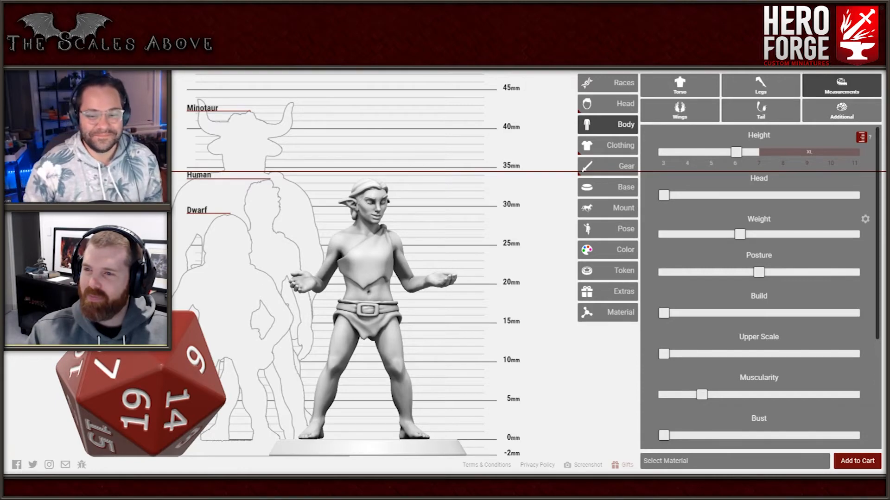
left_click(861, 137)
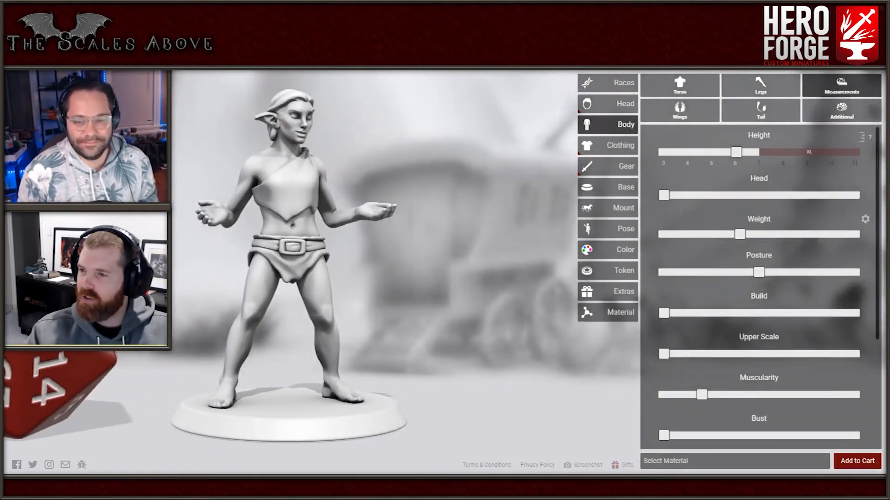
- Set the body's Weight to its minimum and its Posture to the maximum
mouse_move(664, 195)
left_mouse_down()
mouse_move(847, 195)
mouse_move(664, 195)
left_mouse_up()
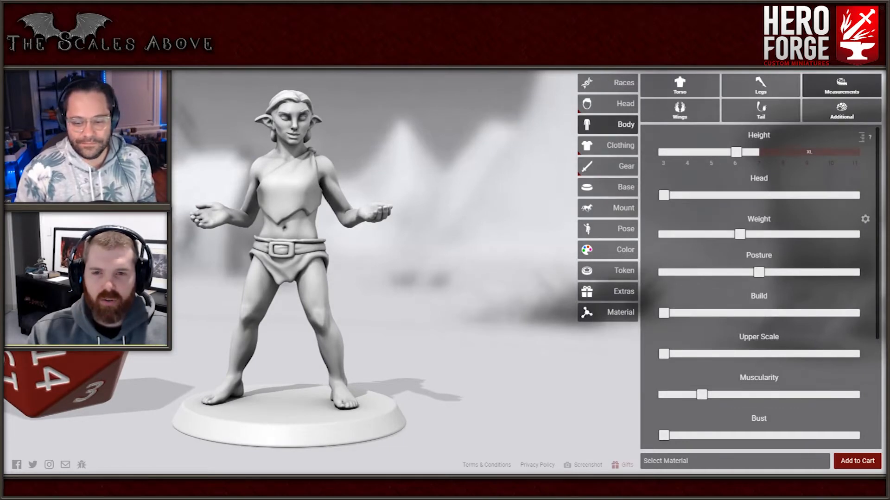
left_click_drag(740, 234, 663, 235)
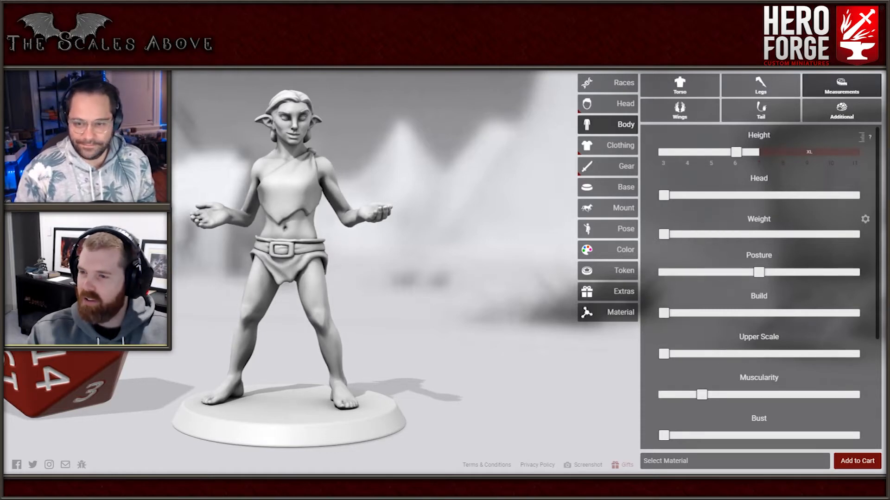
left_click_drag(758, 272, 853, 272)
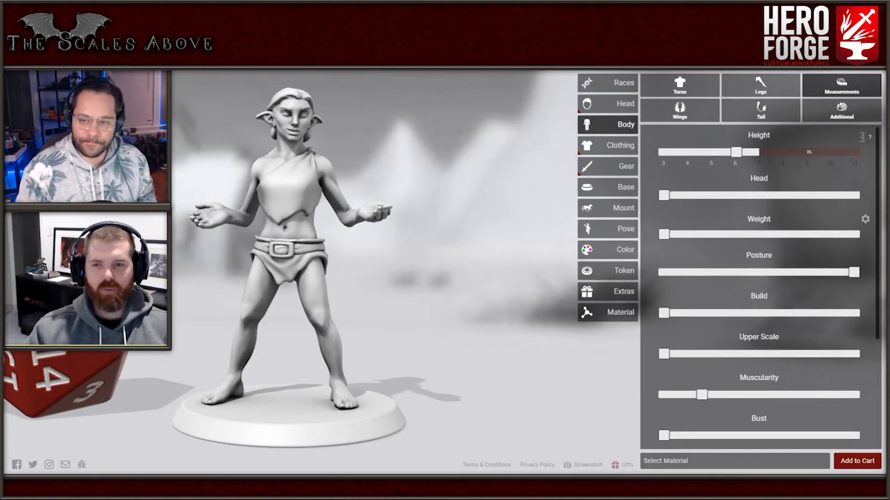
- Reduce the body's Muscularity and Waist to their minimums, checking the figure from several angles
mouse_move(371, 259)
left_mouse_down()
mouse_move(456, 273)
mouse_move(375, 274)
left_mouse_up()
left_click_drag(702, 394, 664, 394)
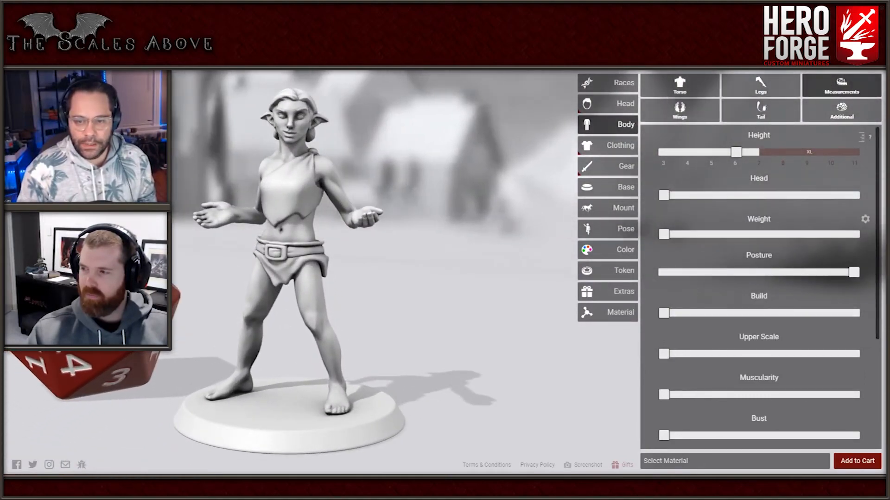
left_click_drag(370, 273, 324, 273)
scroll(759, 287, "down", 4)
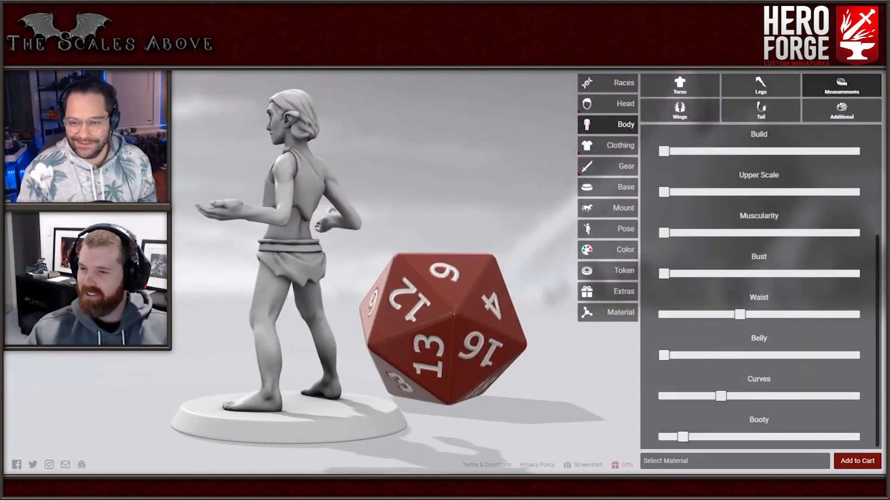
left_click_drag(740, 315, 737, 315)
left_click_drag(324, 278, 473, 292)
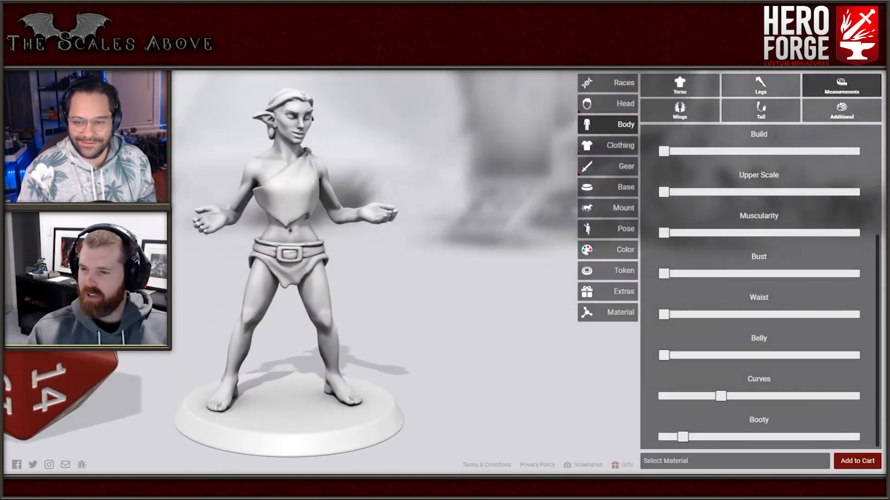
- Raise the body's Waist to about one third of its range and check the figure from another angle
left_click_drag(664, 314, 730, 314)
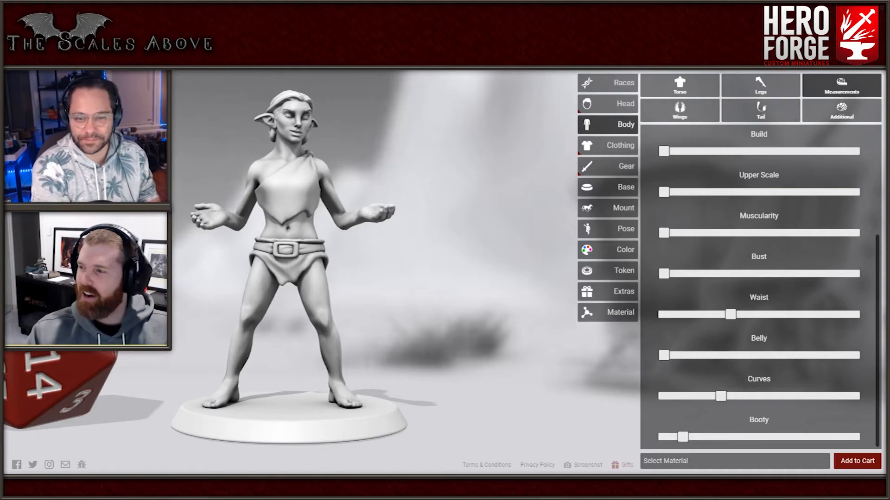
left_click_drag(463, 222, 413, 225)
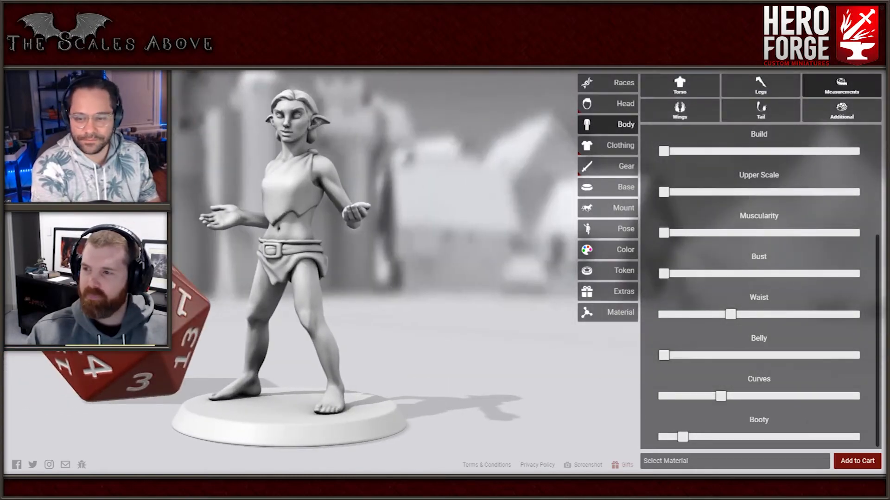
- Dress the figure in the Sorcerer's Robes outfit and swap its chest piece for a long open coat over a buttoned shirt
left_click(612, 145)
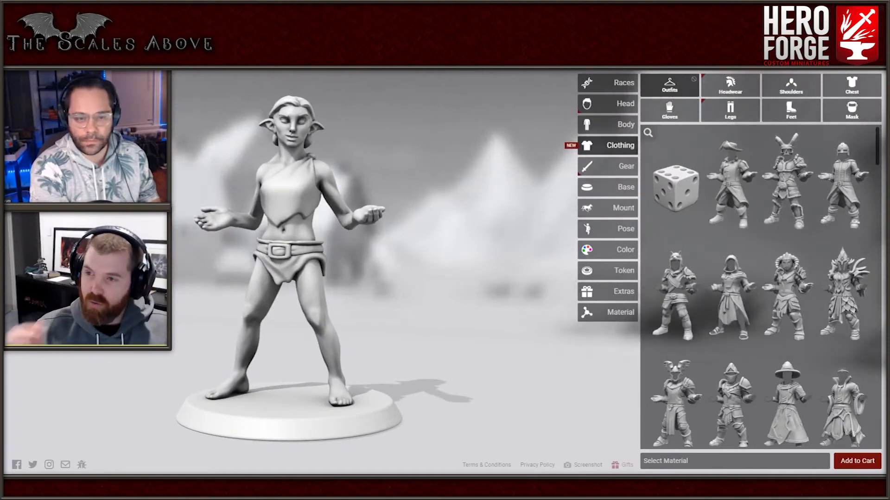
mouse_move(786, 404)
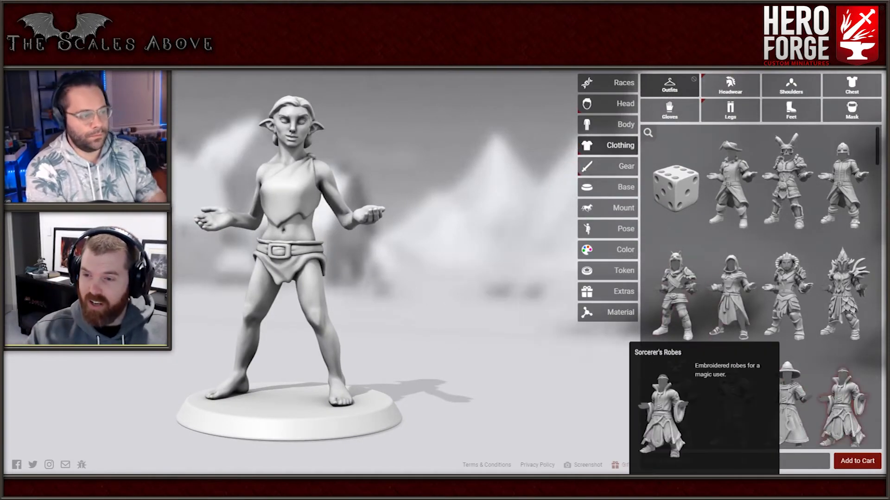
left_click(842, 403)
mouse_move(674, 294)
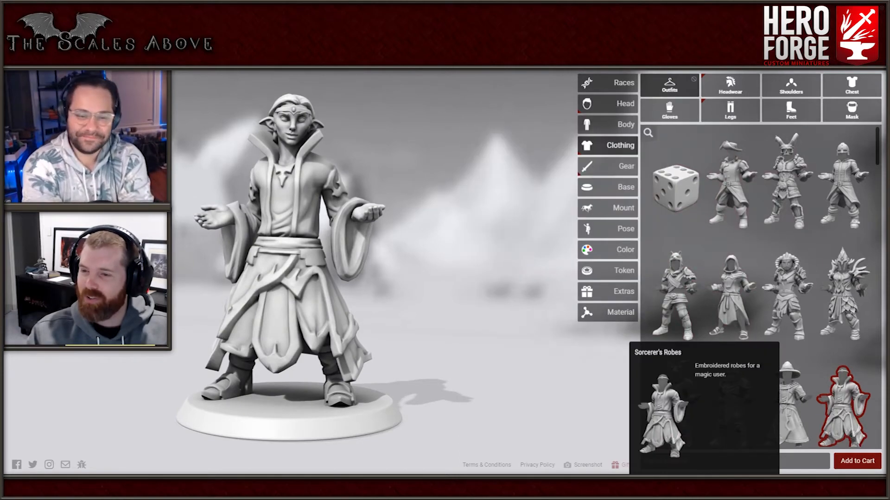
mouse_move(842, 403)
mouse_move(730, 295)
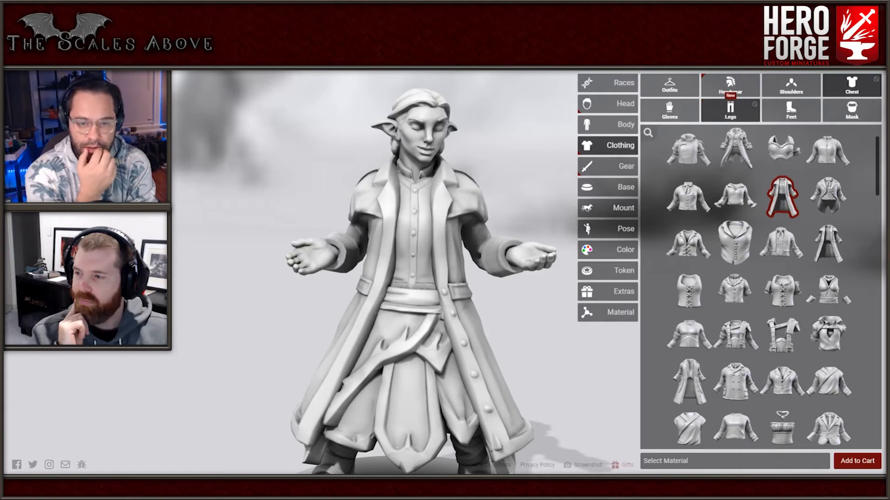
- Try the Cloth Underwear and the belted loincloth as legwear under the long coat
left_click(669, 111)
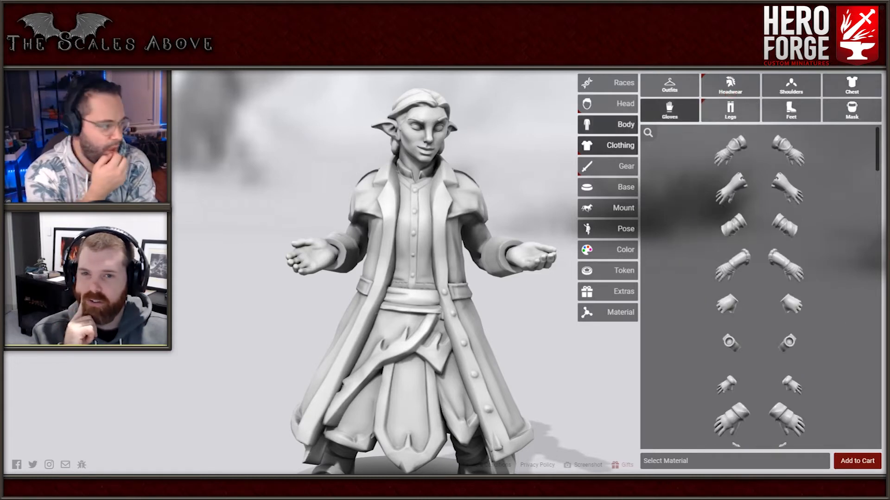
left_click(730, 111)
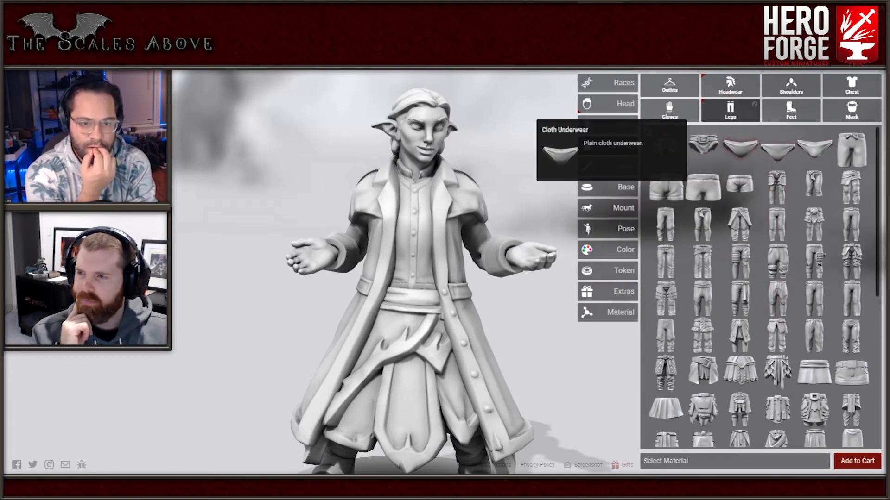
left_click(740, 147)
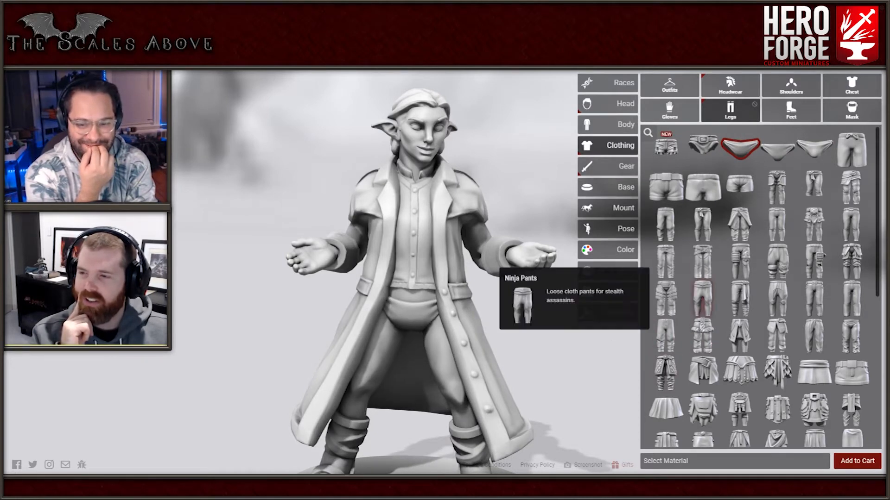
left_click(703, 146)
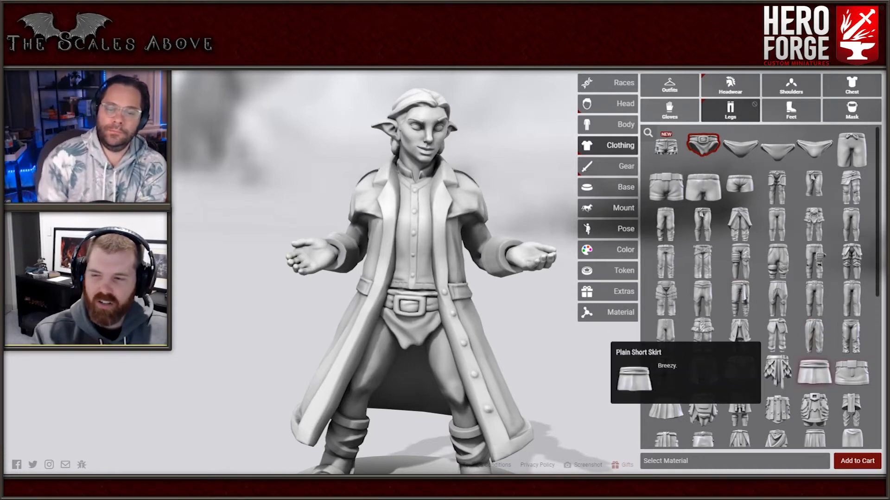
- Try the knee-length shorts with a tied waist and the plain belted trousers as legwear
scroll(815, 367, "down", 1)
scroll(814, 366, "down", 3)
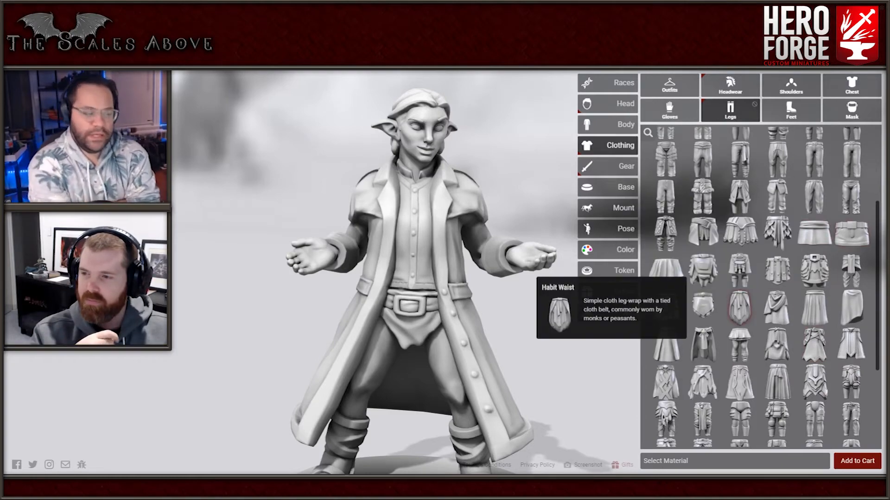
scroll(760, 288, "up", 3)
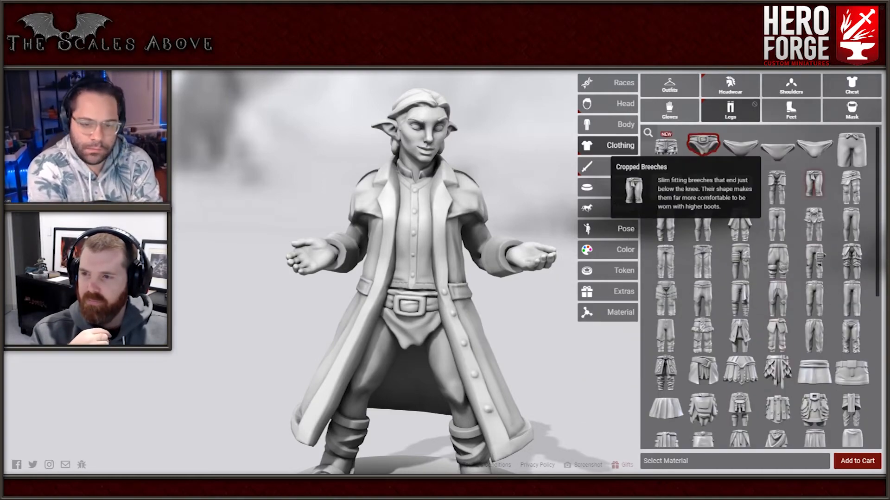
left_click(851, 149)
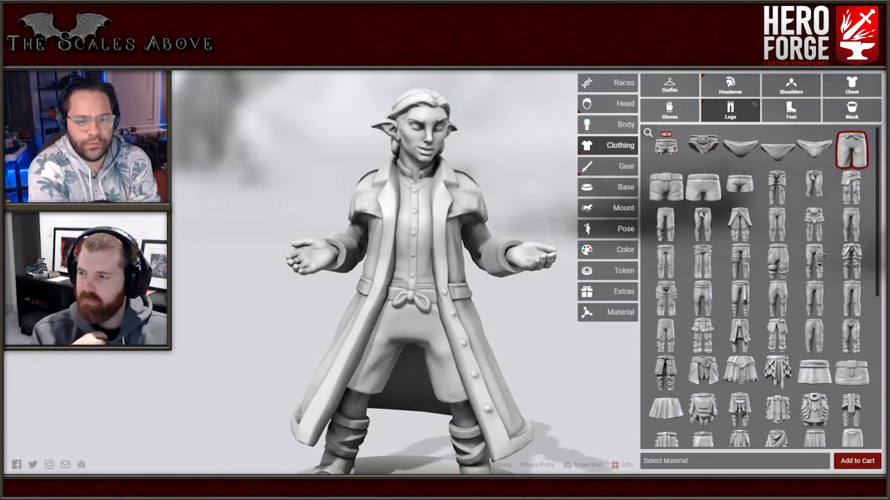
left_click(665, 225)
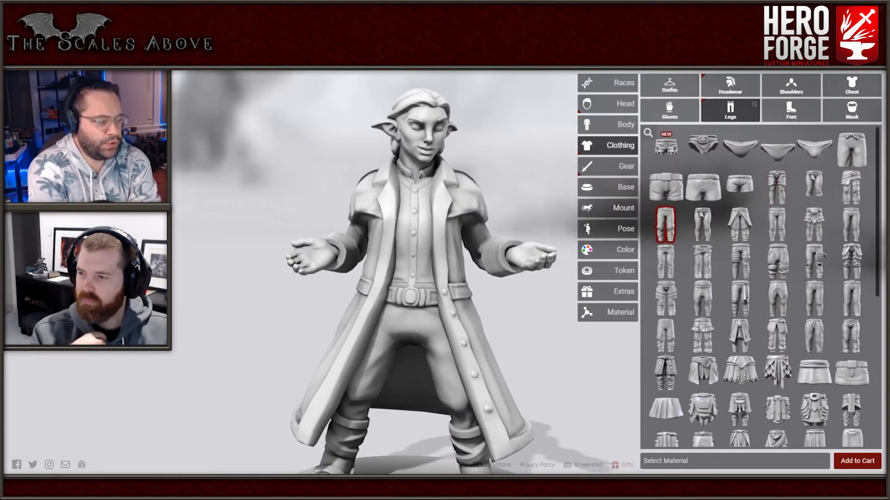
- Compare the Elven Legwear with the belted trousers that have draped side flaps, and keep the belted pair
scroll(408, 274, "down", 3)
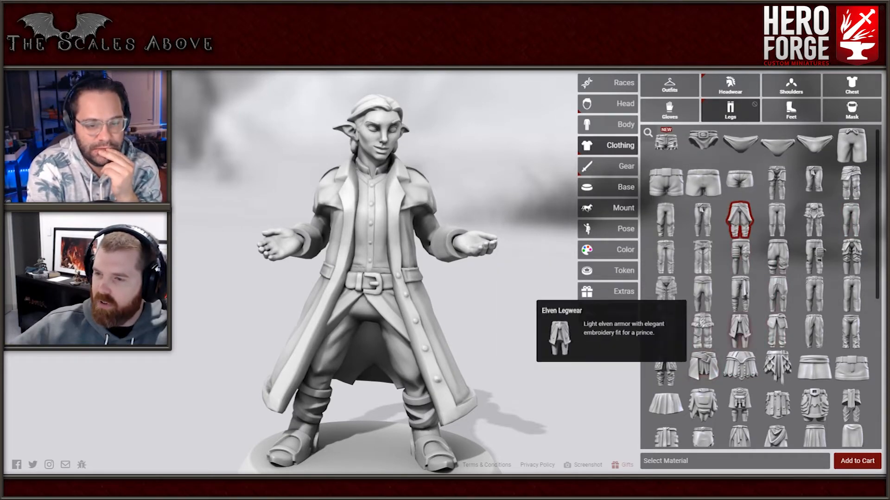
left_click(740, 330)
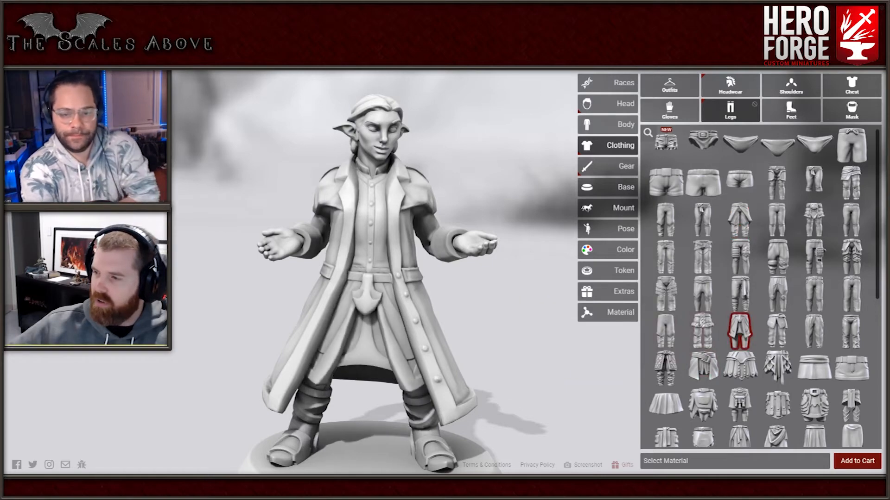
mouse_move(376, 278)
left_mouse_down()
mouse_move(431, 278)
mouse_move(361, 280)
left_mouse_up()
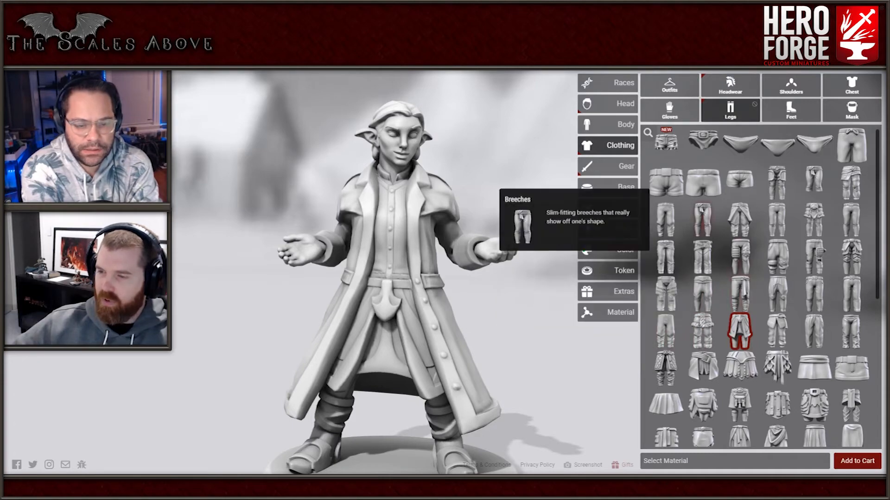
left_click(740, 220)
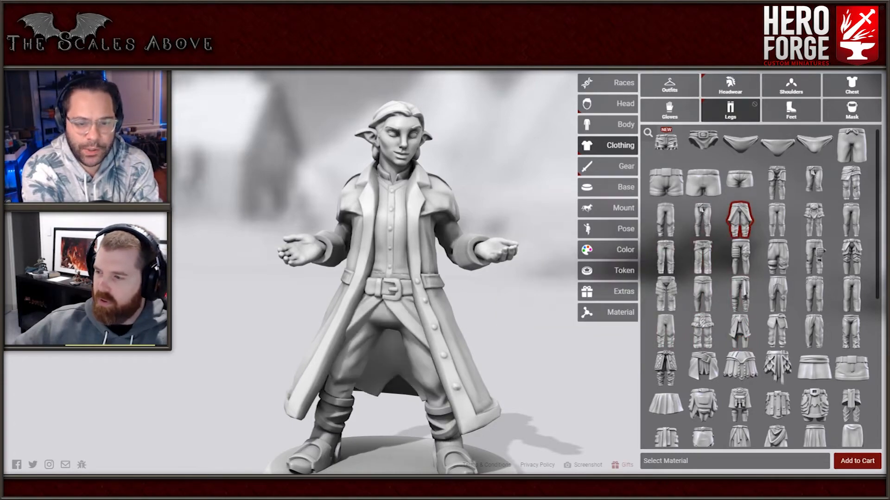
left_click_drag(393, 278, 464, 273)
- Replace the Cloth-Wrapped Boots with the Studded Leather Boots on both feet
left_click(791, 111)
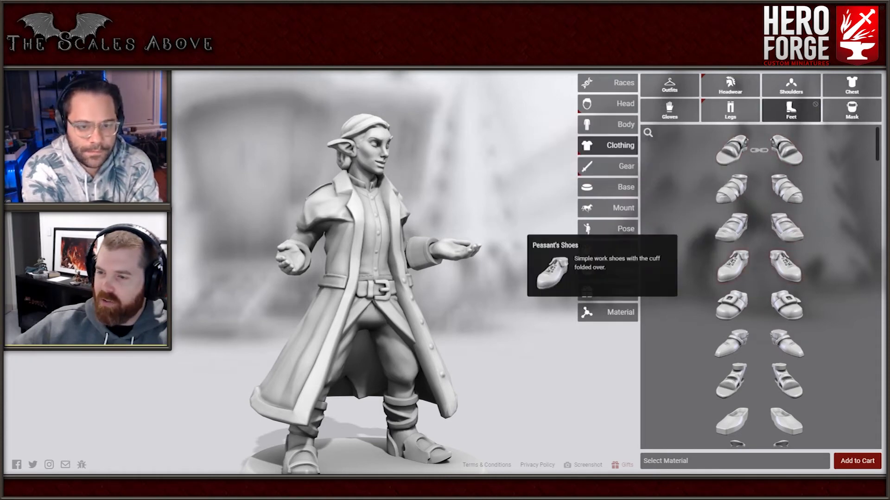
scroll(759, 278, "down", 5)
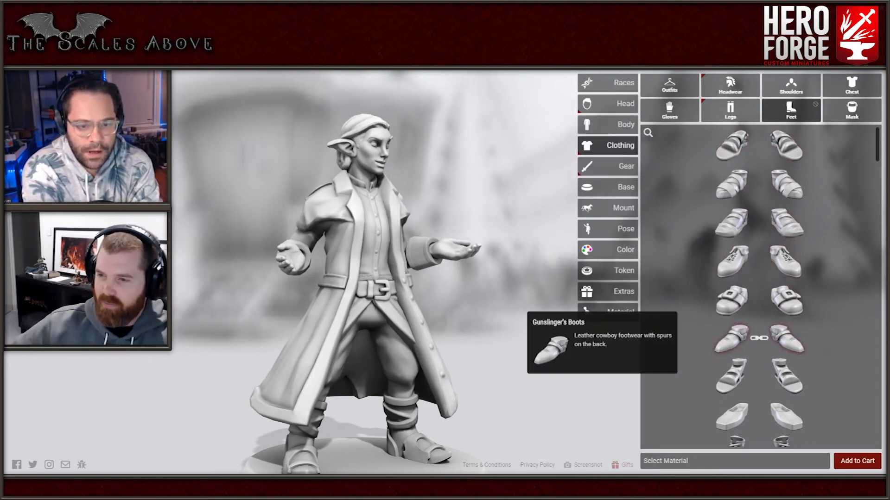
scroll(732, 333, "down", 5)
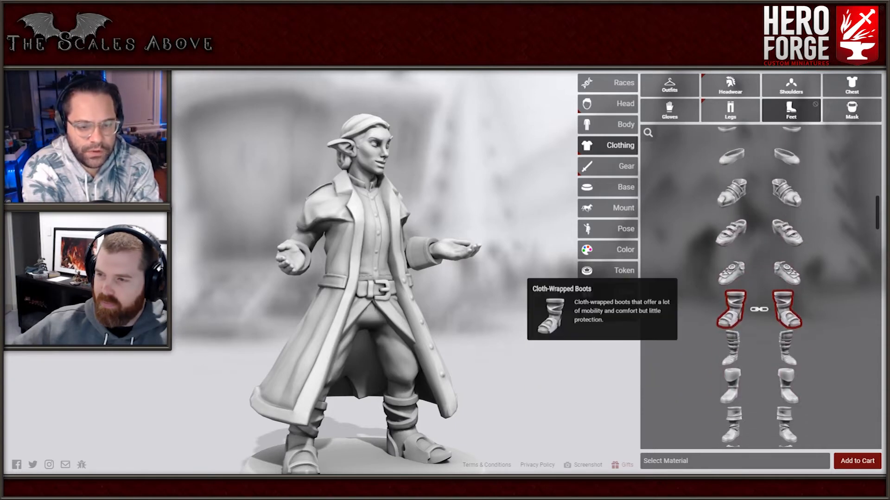
left_click_drag(515, 297, 412, 276)
scroll(759, 323, "down", 1)
scroll(759, 323, "down", 3)
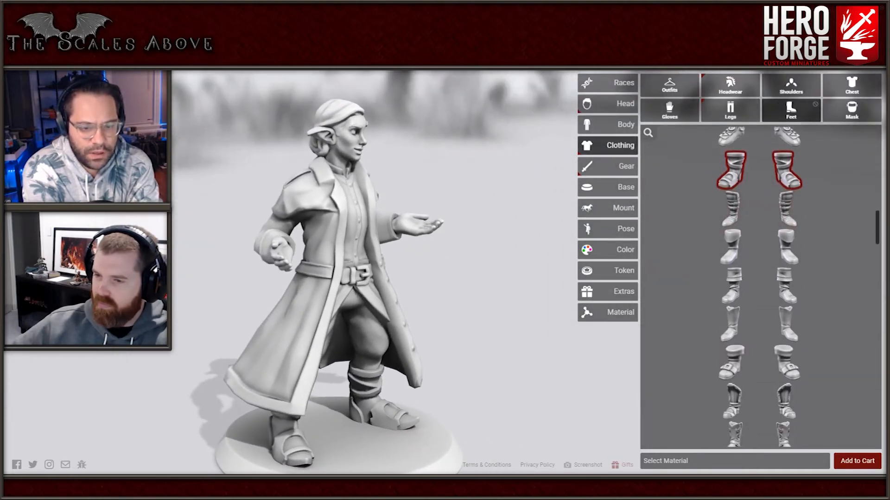
scroll(758, 323, "down", 3)
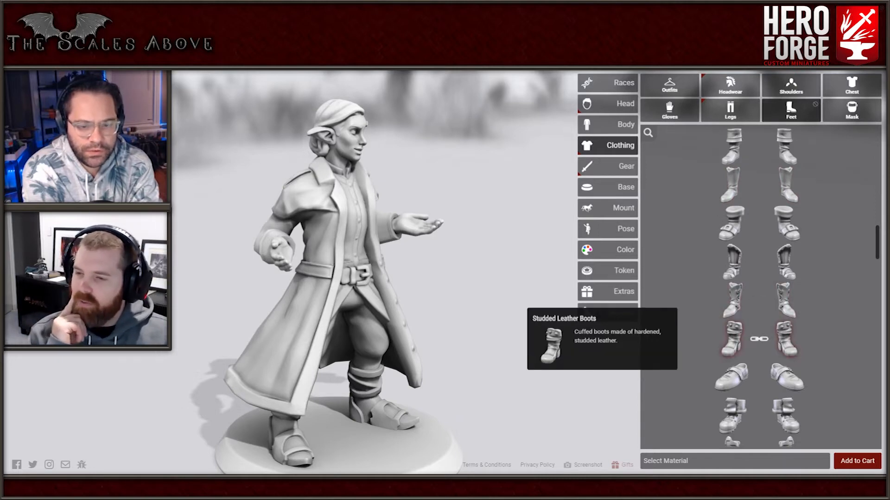
left_click(731, 339)
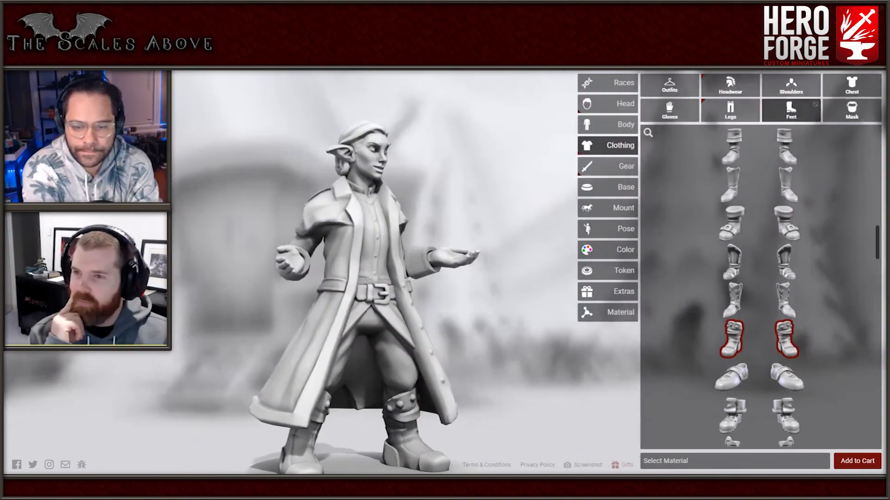
- From the Other category of hand gear, give the figure a Heavy Tome in the right hand and a Crystal Ball in the left
left_click(608, 166)
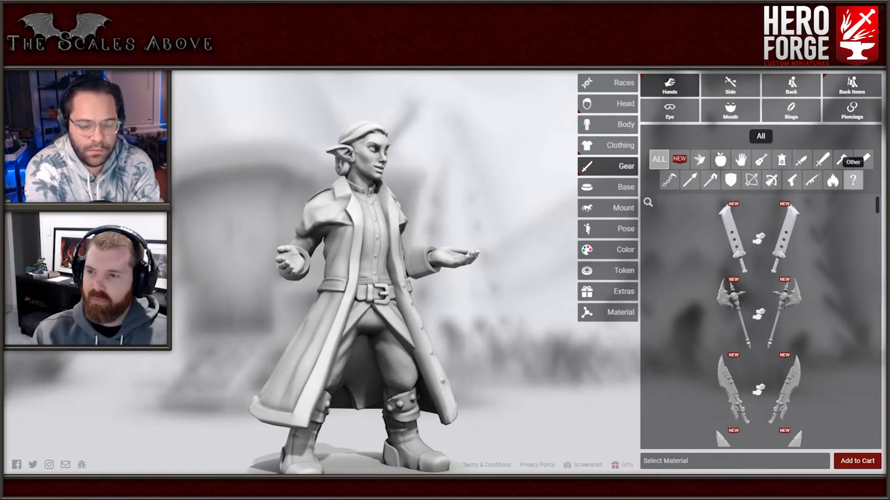
left_click(853, 180)
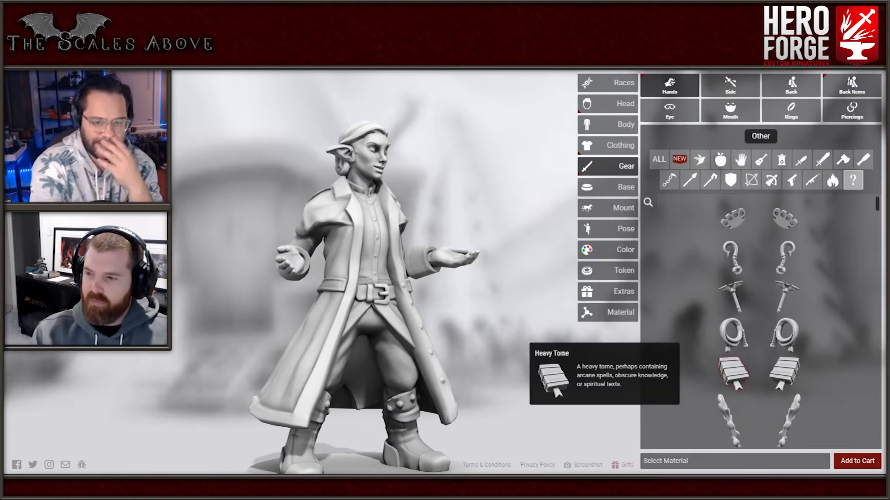
left_click(733, 373)
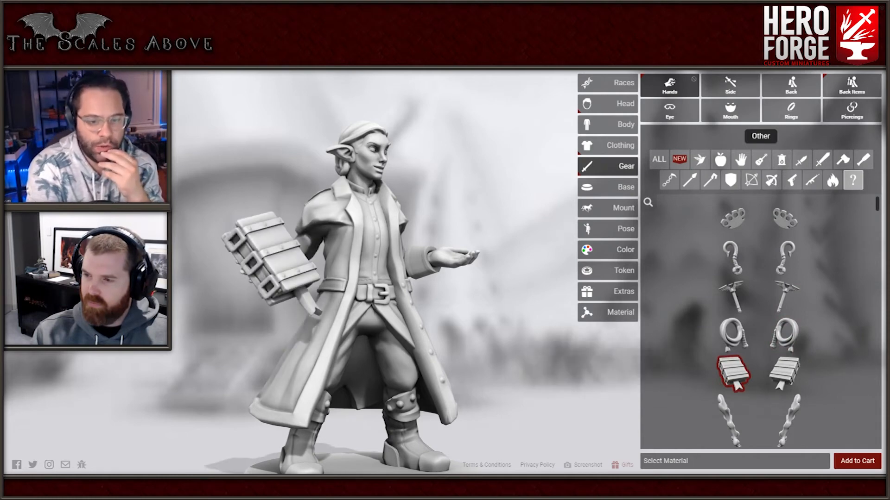
scroll(786, 255, "down", 5)
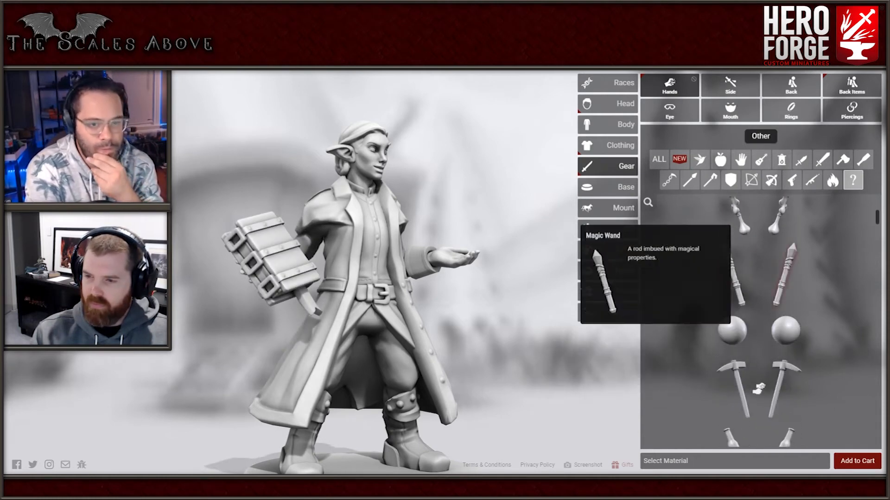
left_click(785, 330)
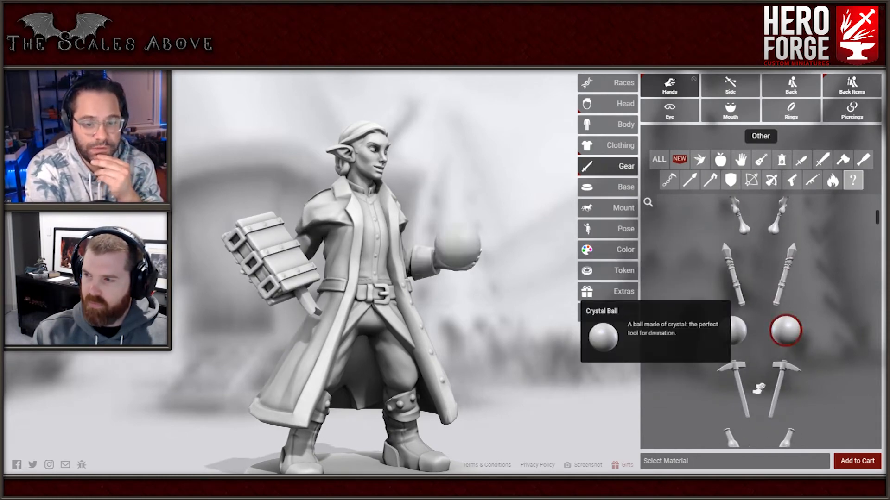
- Replace the Crystal Ball in the figure's left hand with the brain and look through the remaining hand items
scroll(759, 389, "down", 8)
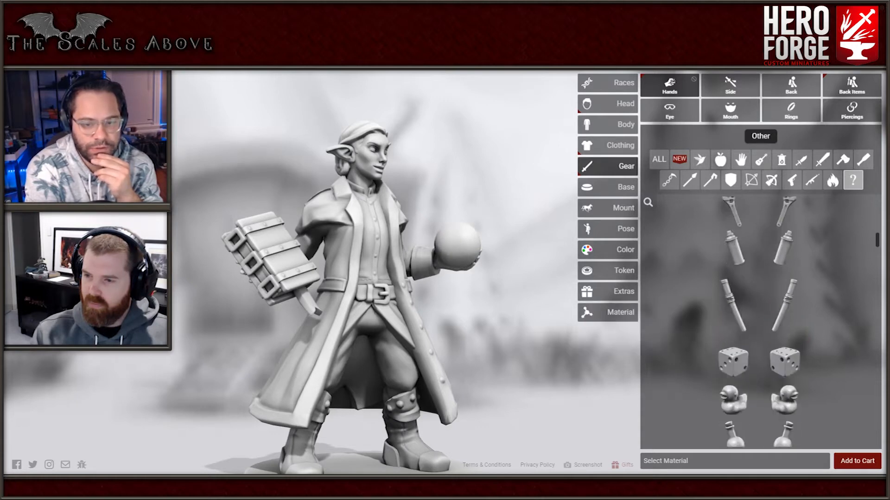
scroll(759, 388, "down", 8)
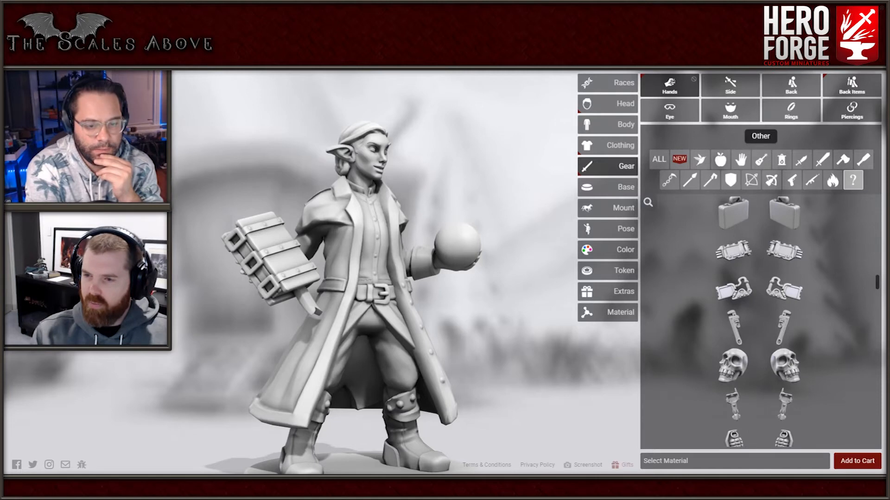
scroll(759, 292, "down", 8)
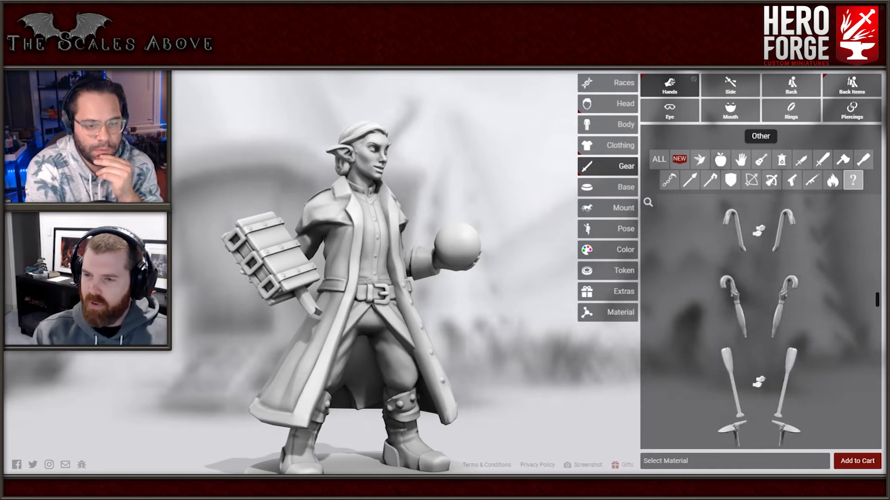
left_click_drag(759, 293, 759, 381)
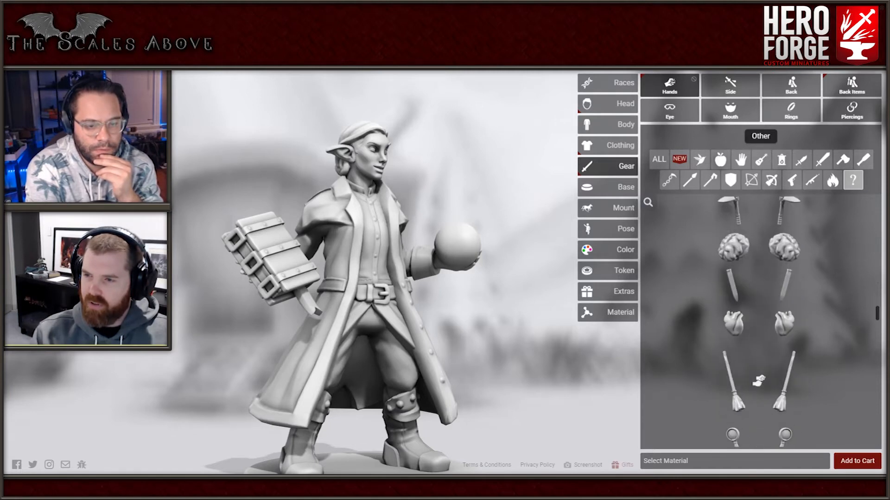
mouse_move(784, 248)
scroll(759, 381, "down", 5)
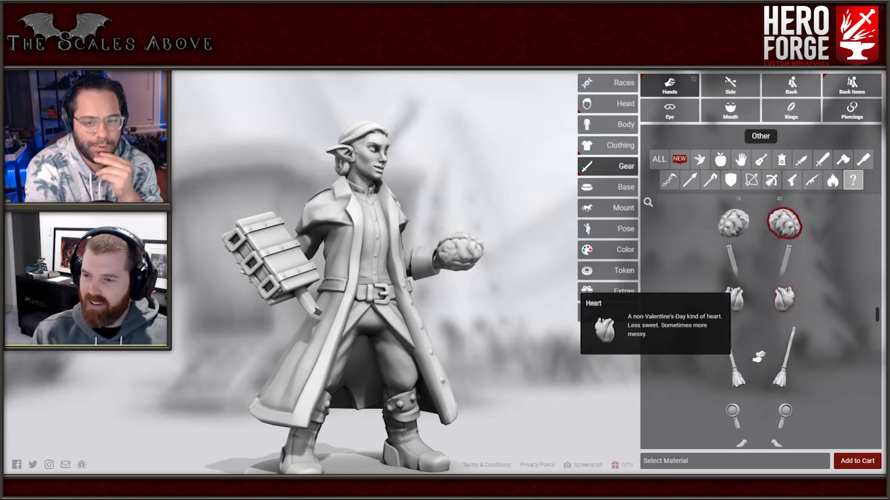
scroll(737, 334, "down", 10)
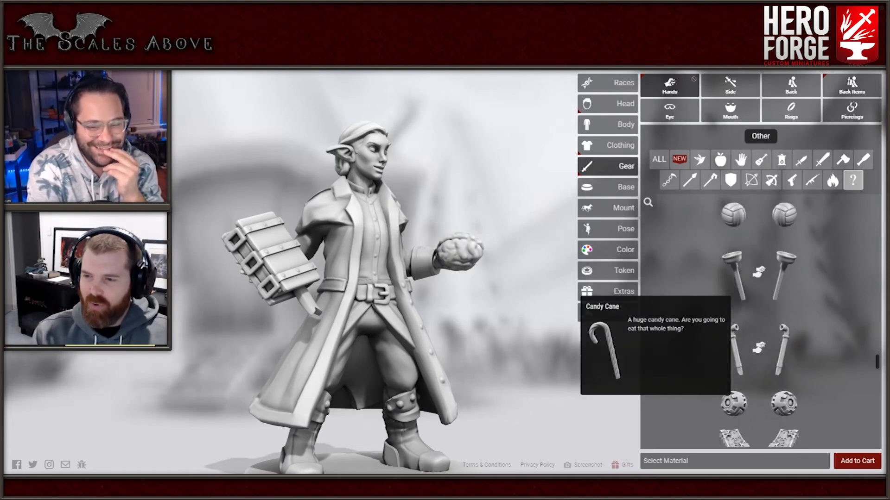
- Give the figure the Mechano-Core in the left hand and the Open Runic Tome in the right hand
scroll(783, 297, "up", 3)
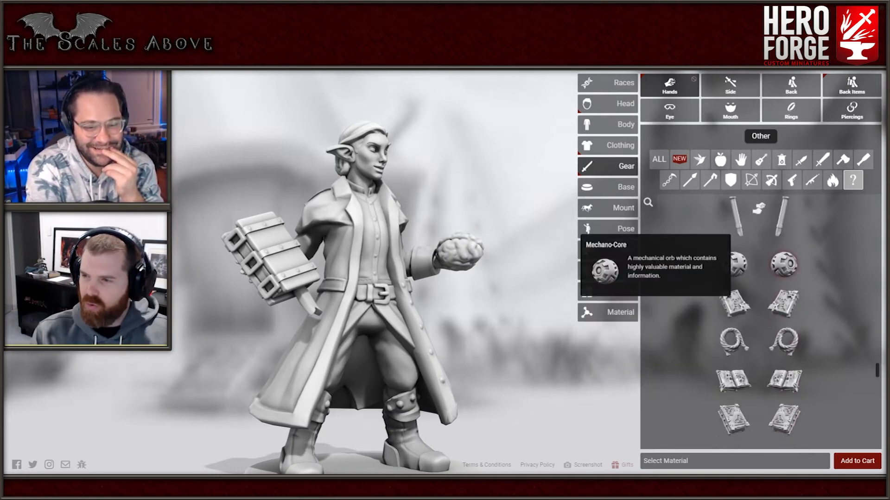
left_click(783, 264)
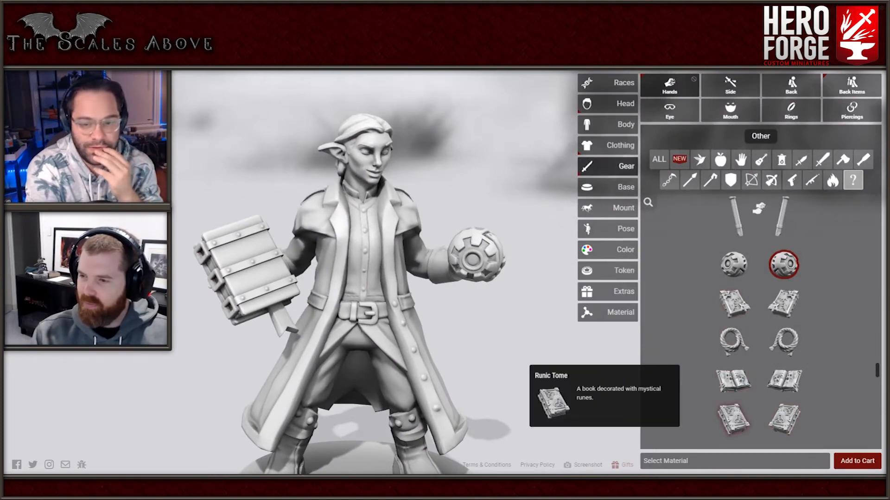
scroll(734, 324, "down", 4)
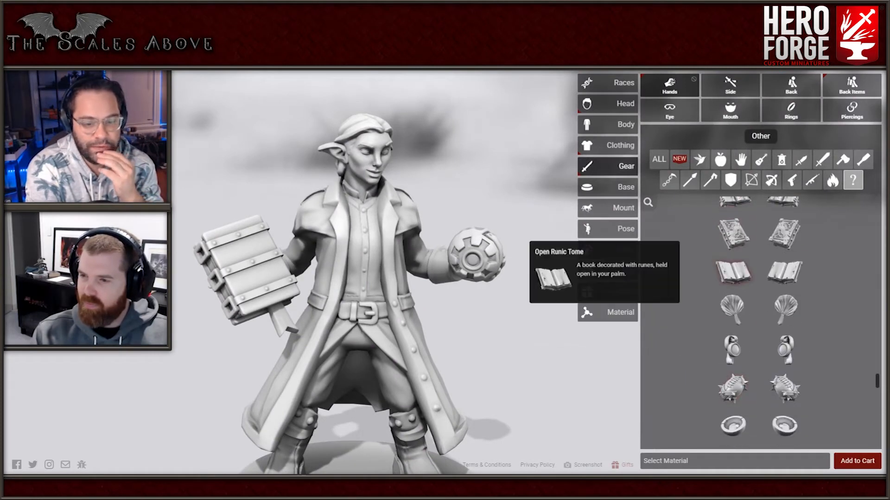
left_click(733, 272)
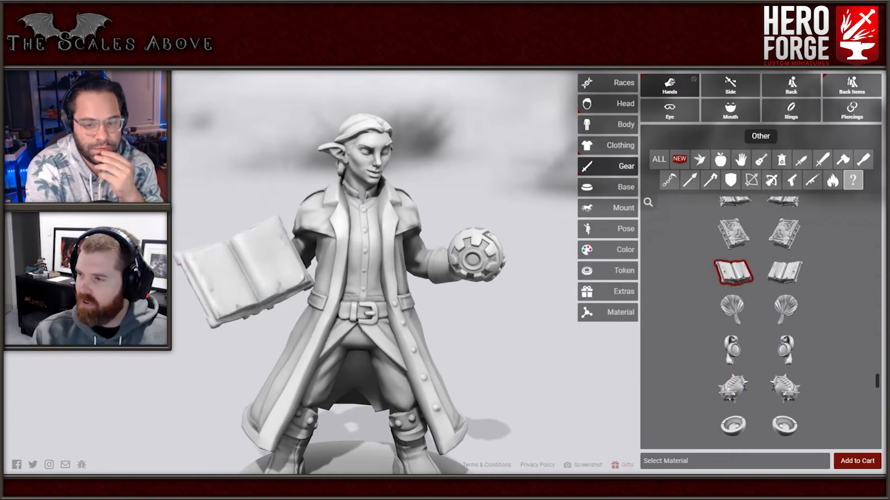
- Look through the rest of the Other hand items for alternatives to the mechanical orb
scroll(733, 315, "down", 8)
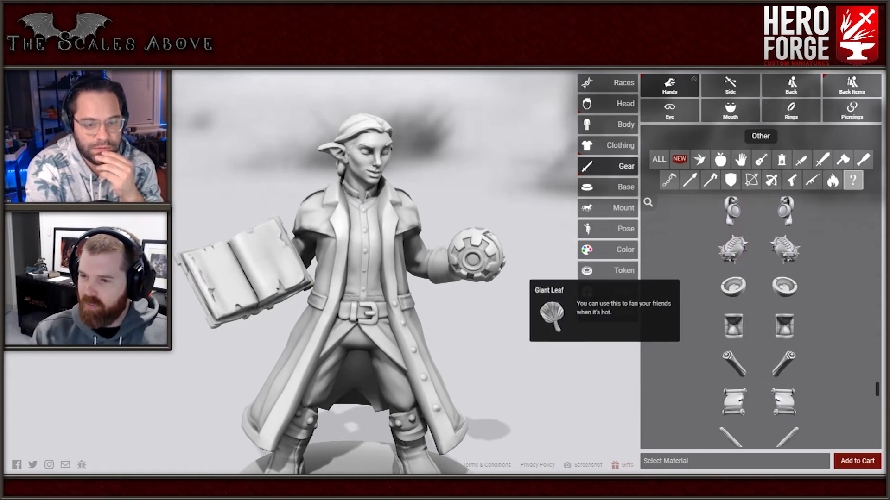
scroll(734, 320, "down", 3)
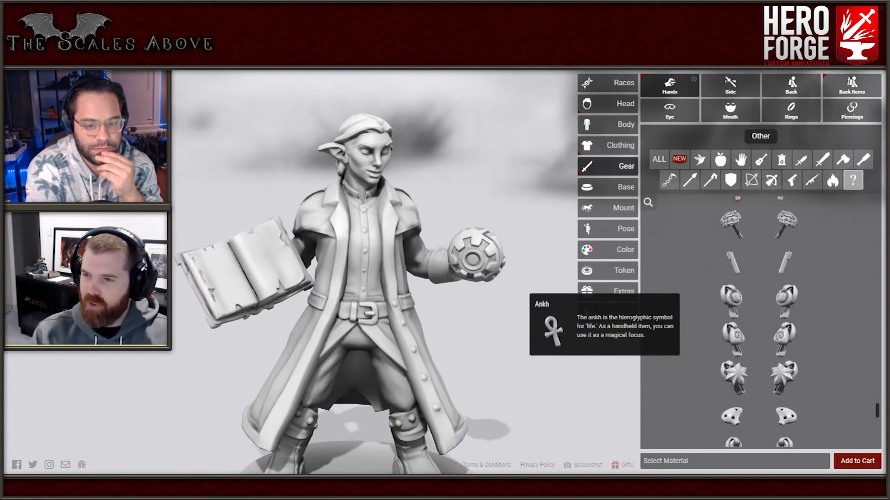
scroll(733, 325, "down", 5)
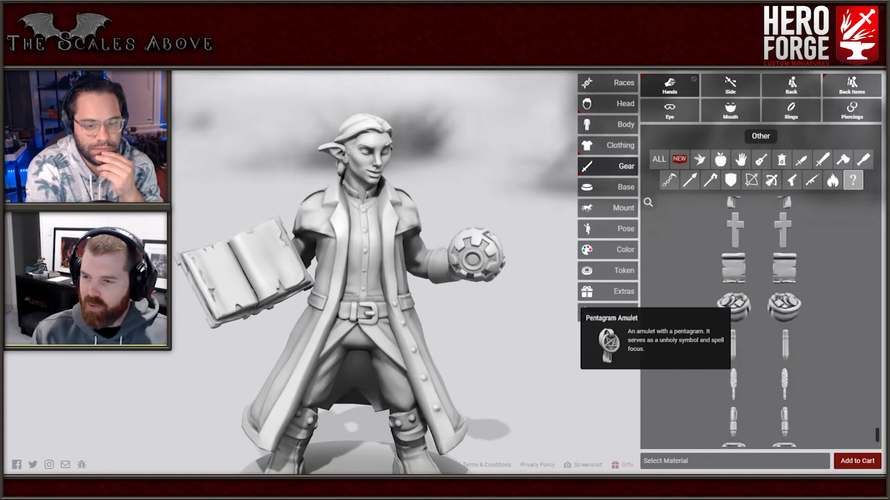
scroll(733, 324, "down", 3)
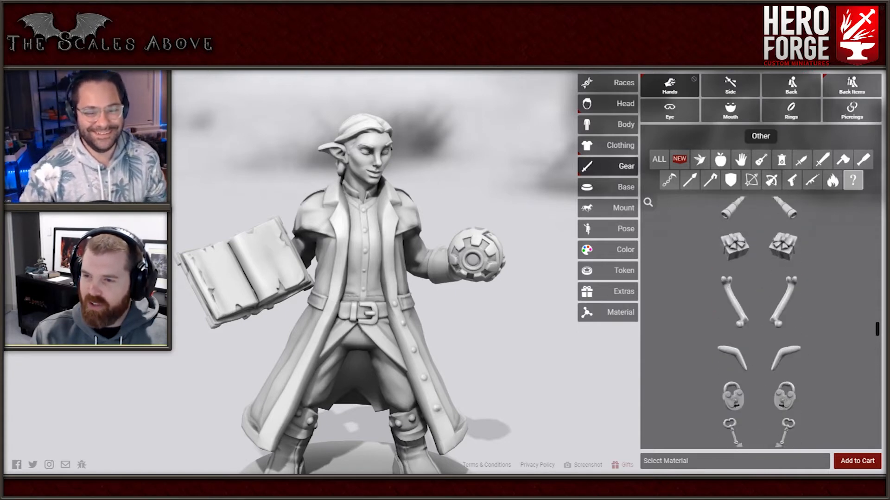
mouse_move(783, 401)
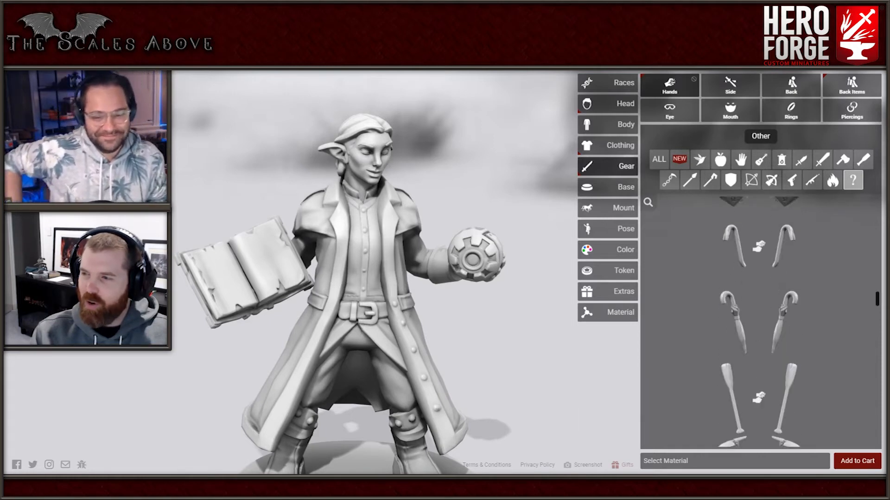
scroll(760, 325, "up", 10)
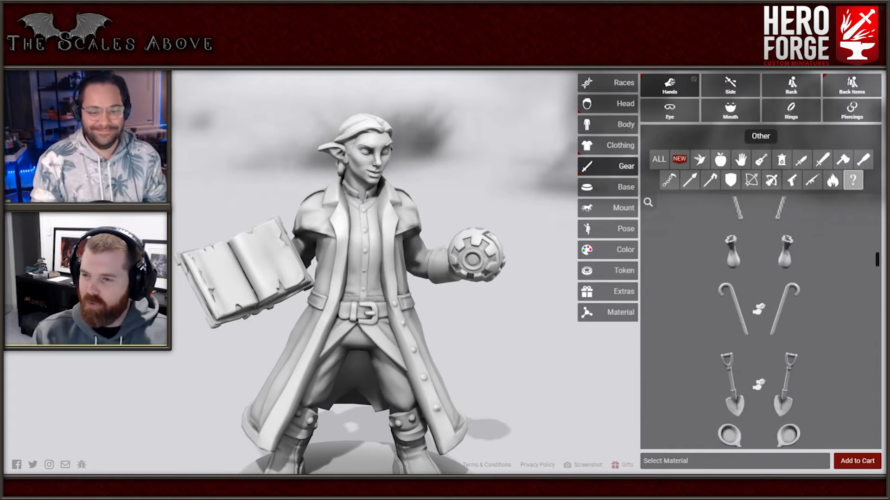
scroll(760, 325, "up", 10)
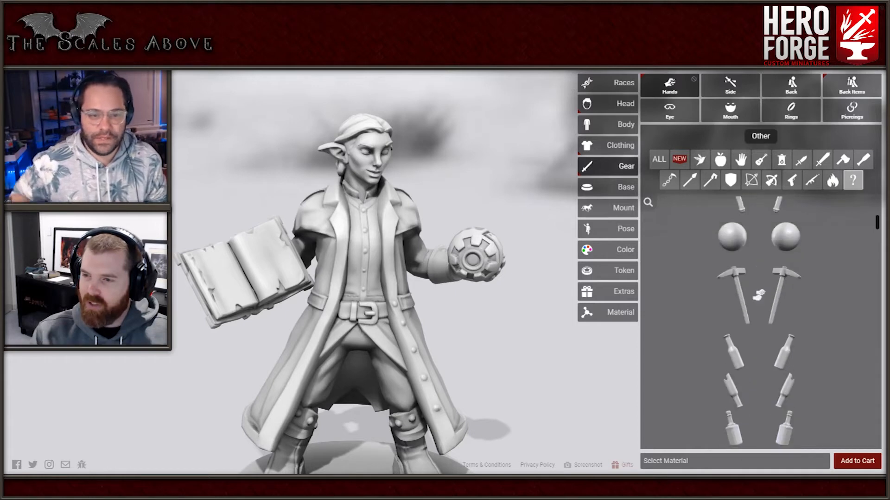
scroll(760, 325, "up", 3)
scroll(760, 324, "down", 3)
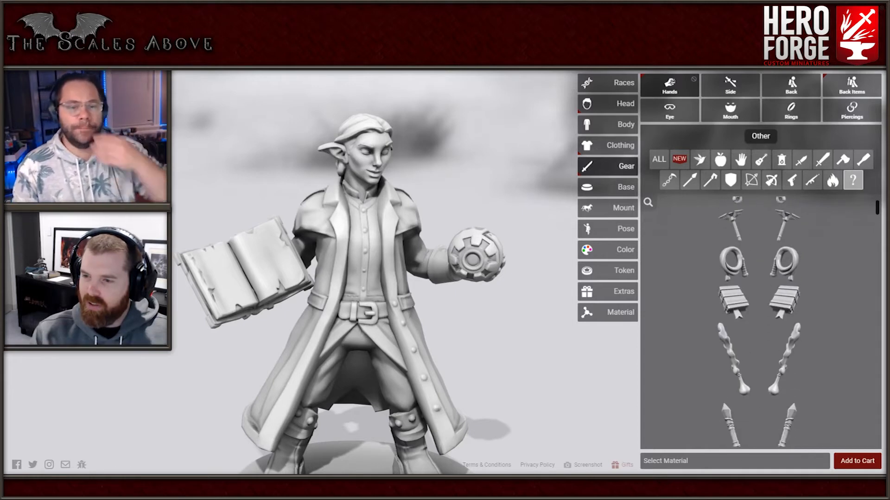
scroll(760, 325, "down", 1)
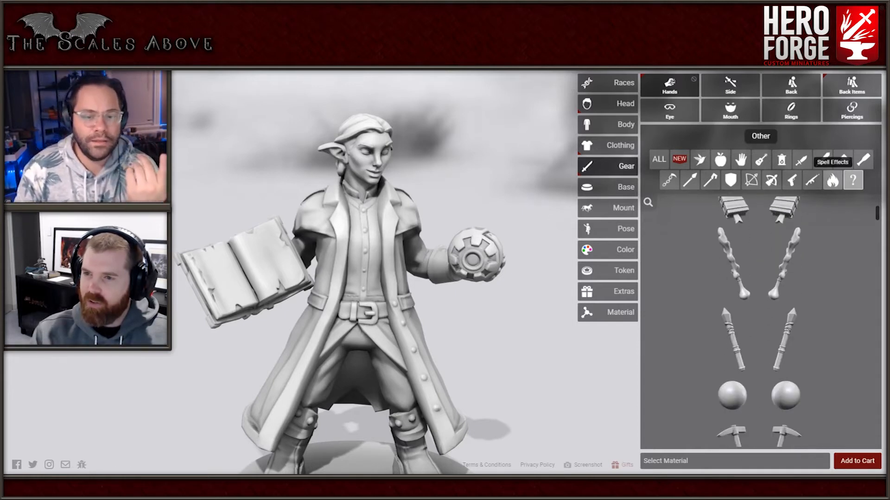
- Try the Fireball Spell Effect in the figure's left hand and view it from another angle
left_click(832, 180)
scroll(783, 301, "up", 5)
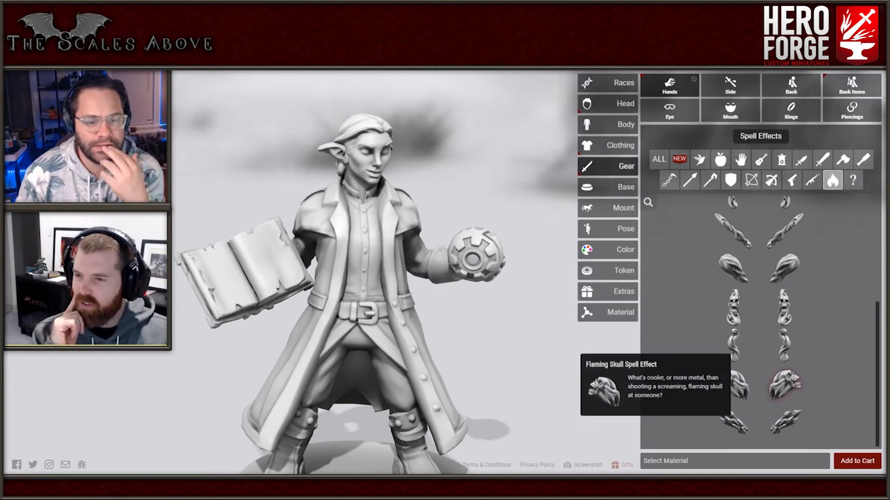
left_click(783, 220)
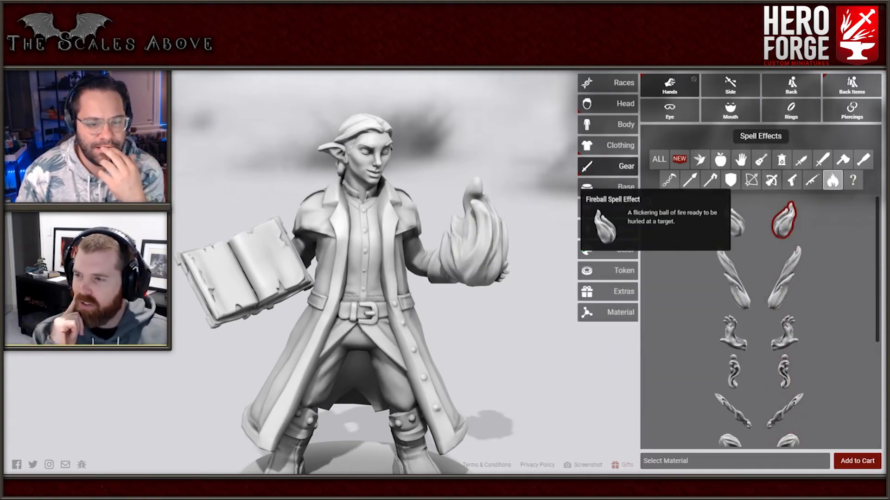
left_click_drag(417, 278, 287, 278)
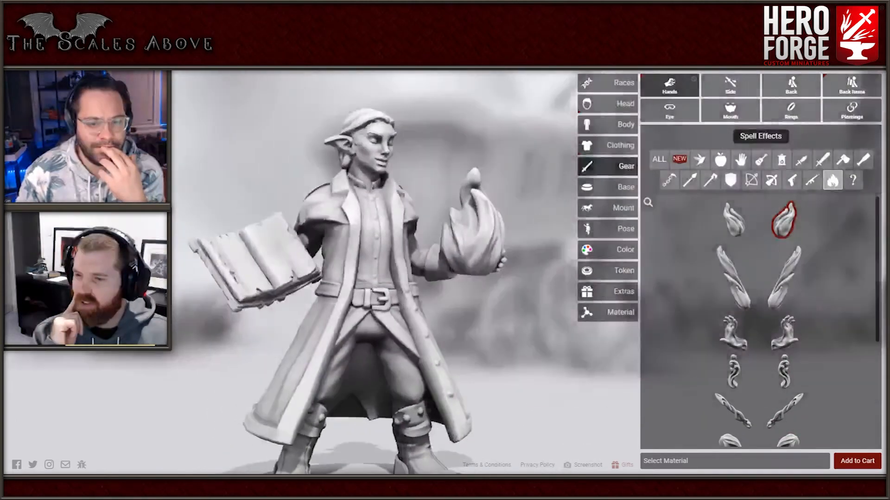
- From the Other hand items, try the hook, the Potion Bottle and the smooth round ball in the left hand
left_click(852, 180)
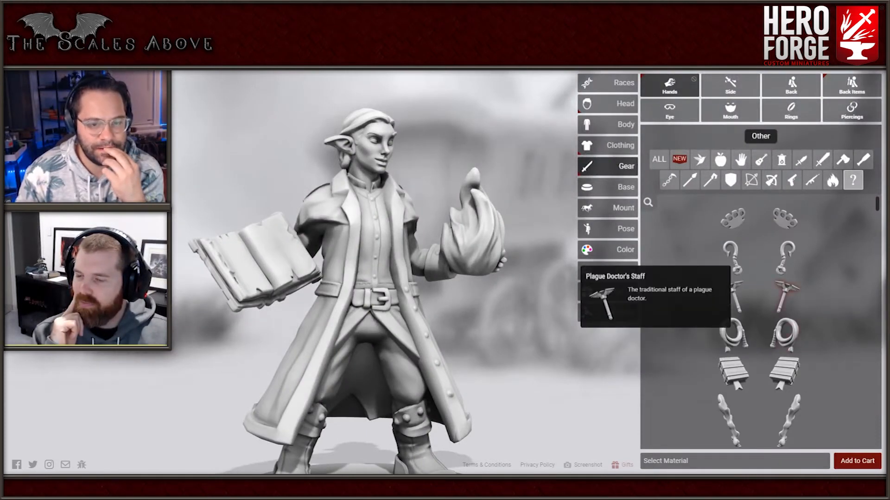
left_click(786, 255)
scroll(779, 302, "down", 5)
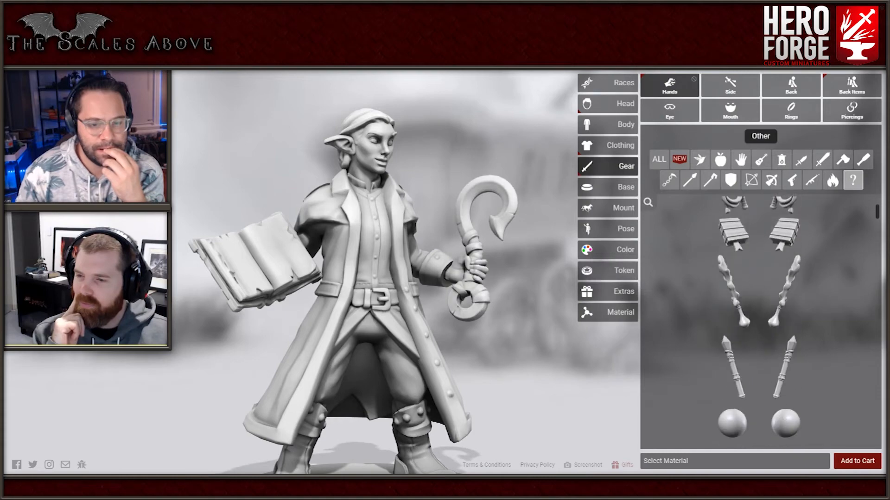
scroll(759, 388, "up", 3)
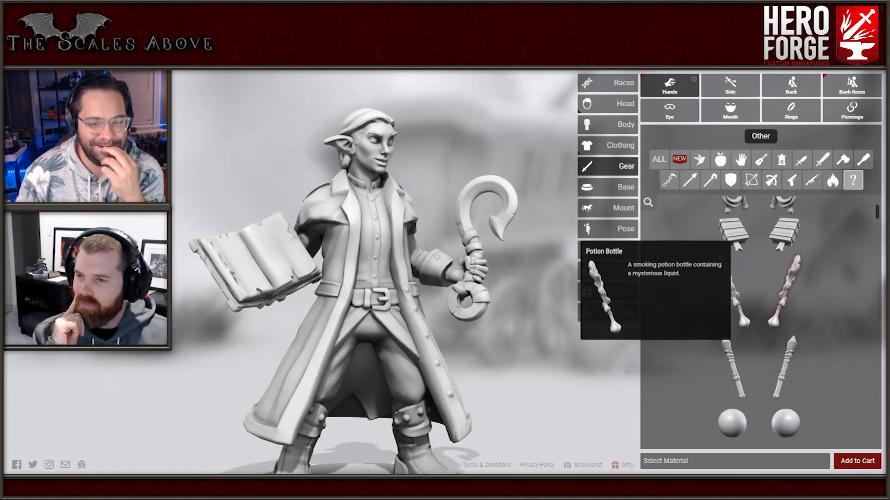
left_click(783, 290)
left_click(785, 423)
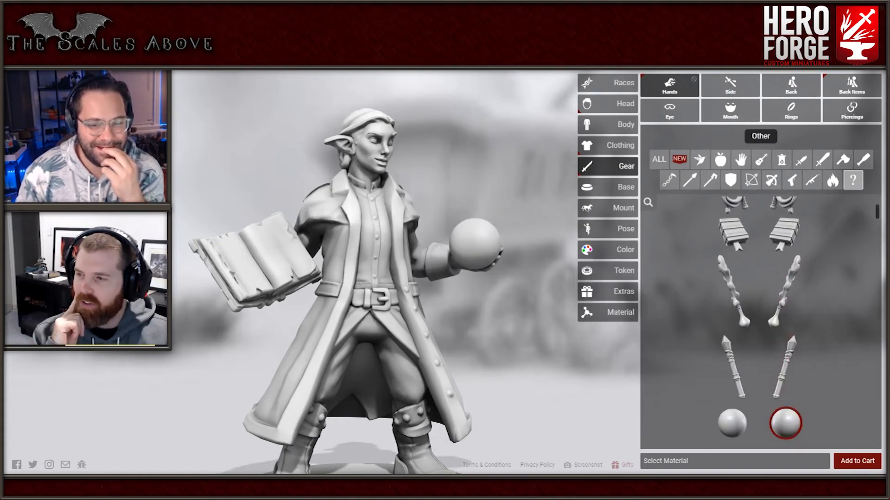
- Replace the smooth ball in the figure's left hand with the Mechano-Core
scroll(759, 390, "down", 5)
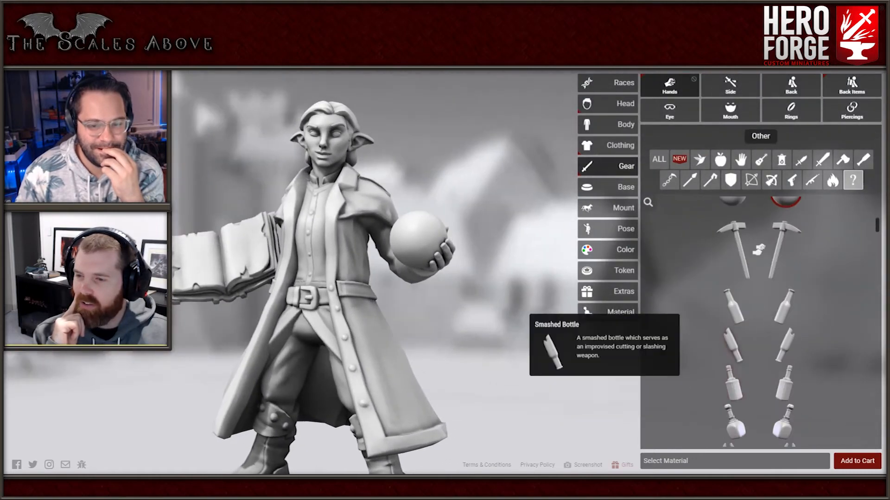
scroll(758, 390, "down", 10)
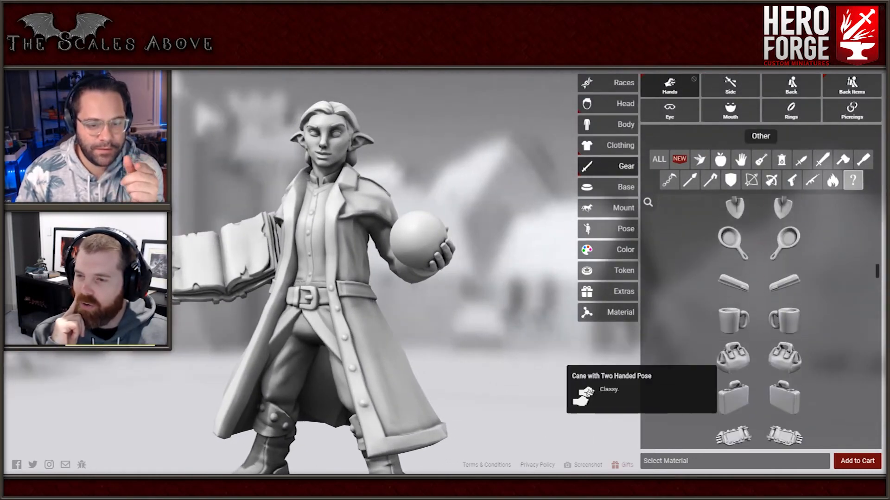
scroll(759, 240, "down", 10)
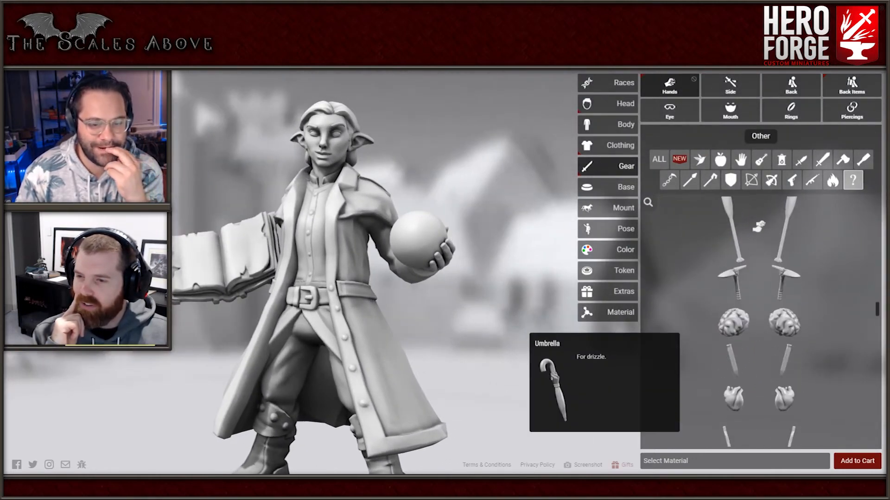
scroll(759, 240, "down", 10)
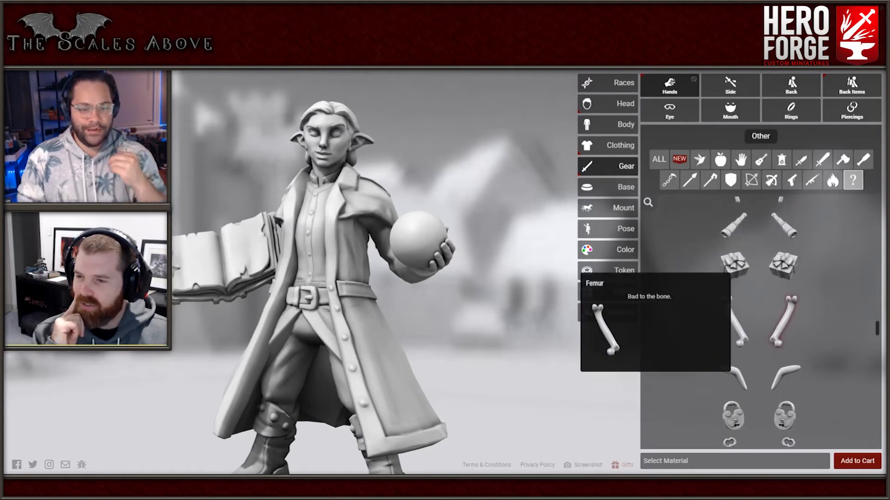
scroll(758, 297, "down", 8)
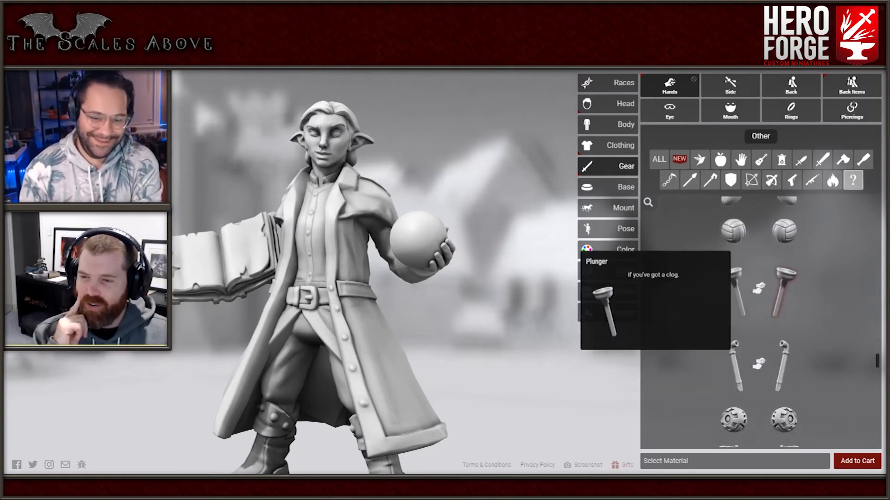
left_click(783, 293)
left_click_drag(352, 287, 515, 287)
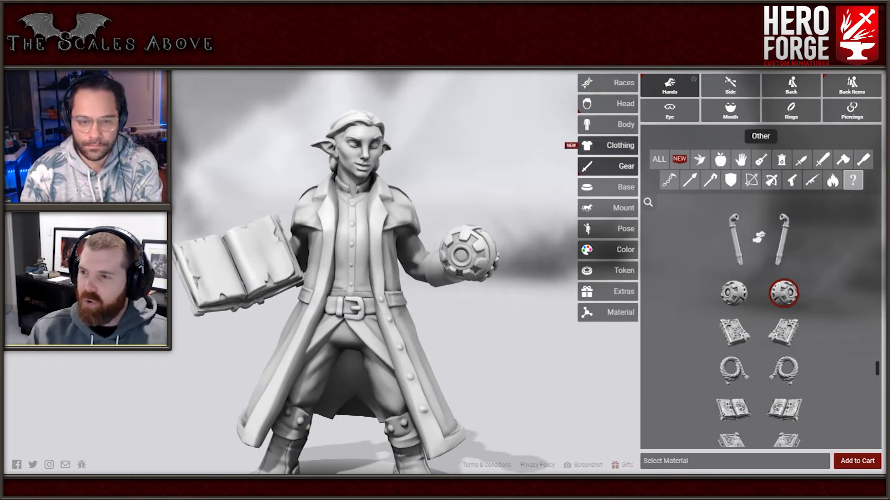
- Browse the instruments among the back items and put the violin on the figure's back
left_click(851, 86)
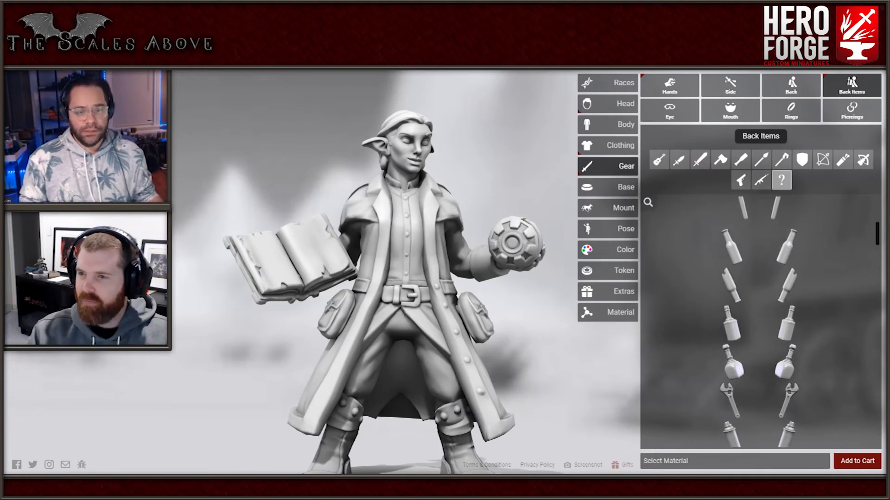
scroll(760, 322, "down", 1)
left_click(658, 160)
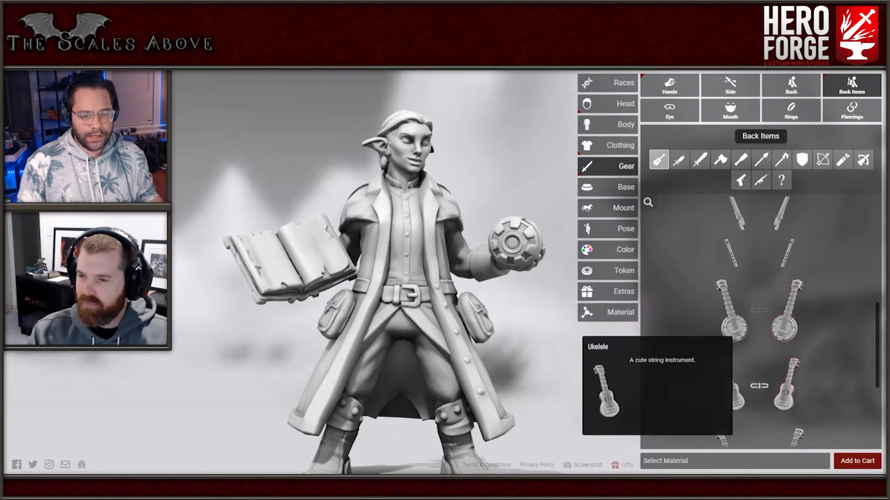
scroll(785, 366, "down", 3)
scroll(785, 366, "down", 3)
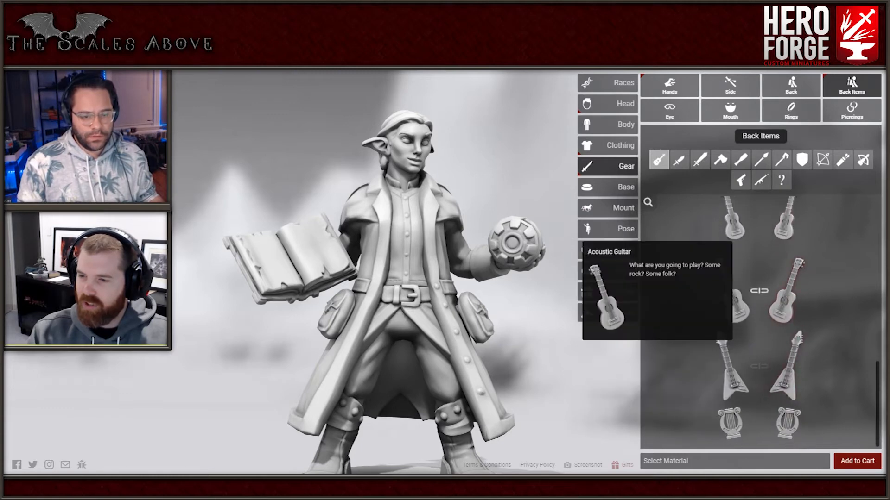
scroll(787, 366, "down", 6)
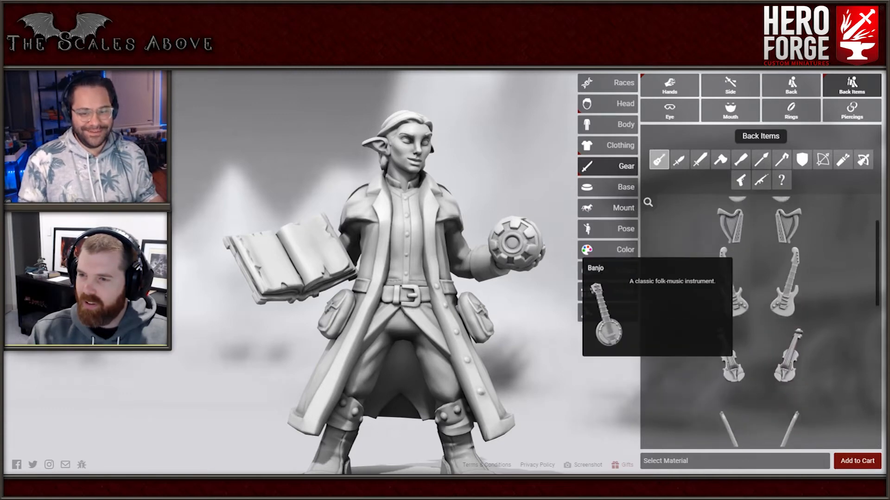
left_click(787, 366)
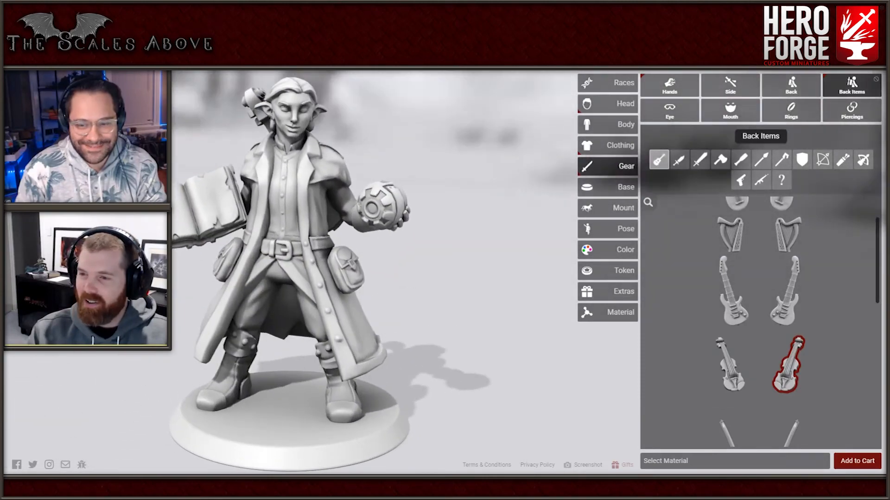
- Check the available piercings and examine the ring styles offered for the fingers
mouse_move(733, 289)
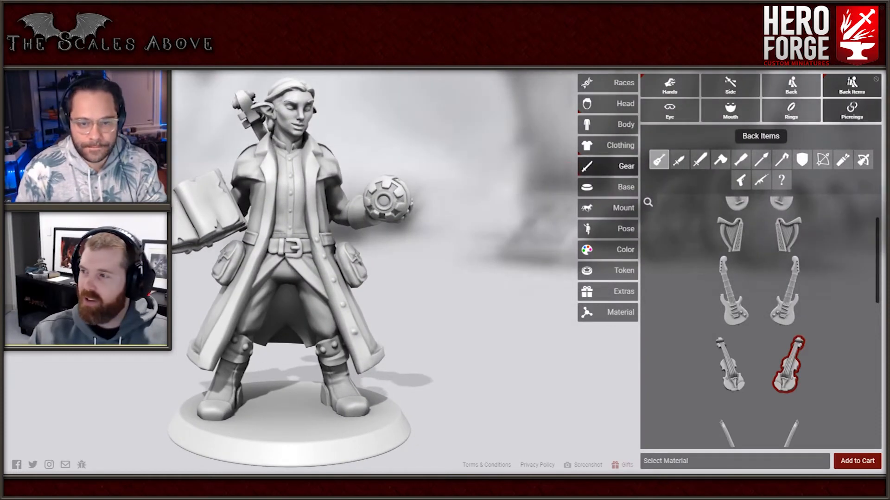
left_click(852, 110)
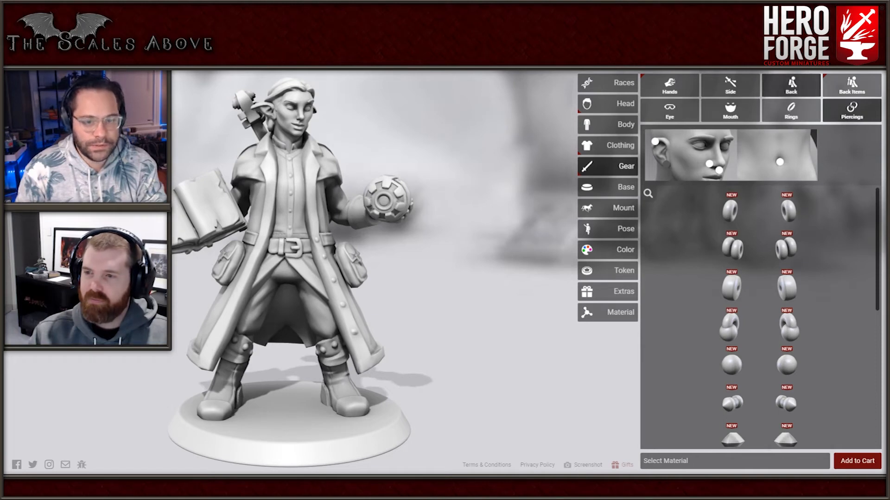
left_click(791, 110)
mouse_move(724, 207)
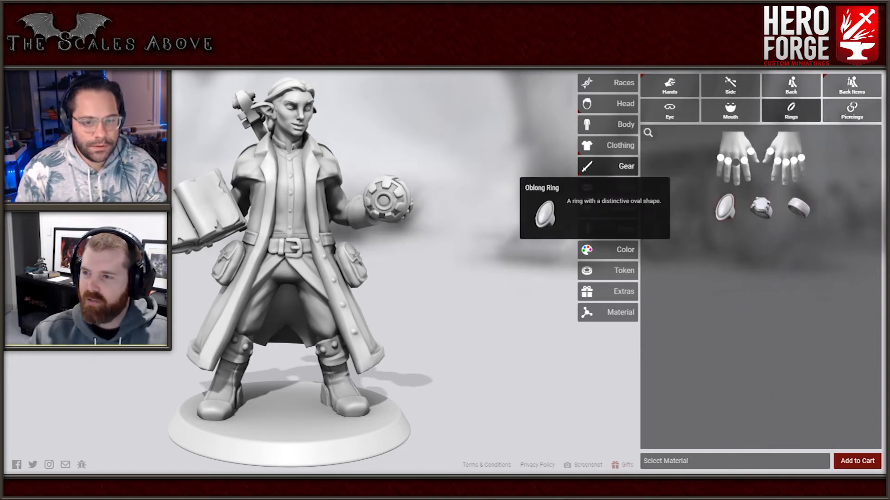
mouse_move(761, 207)
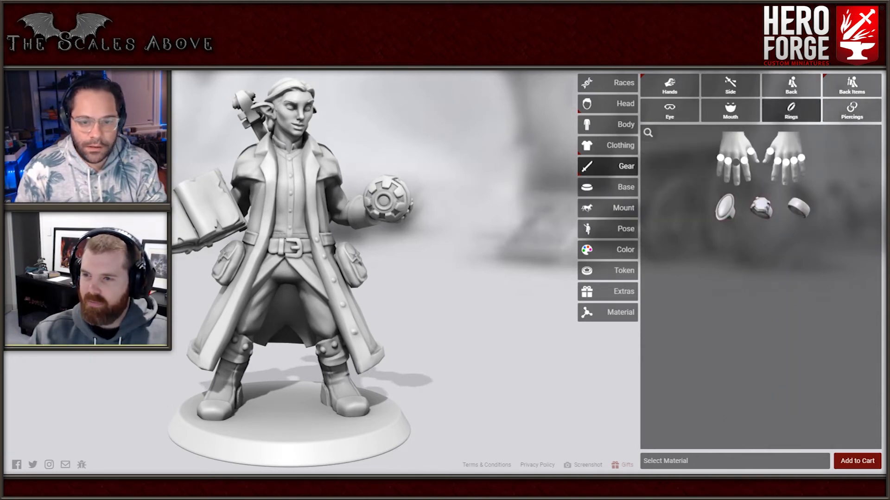
- Browse the decorative items offered for the figure's base
mouse_move(798, 208)
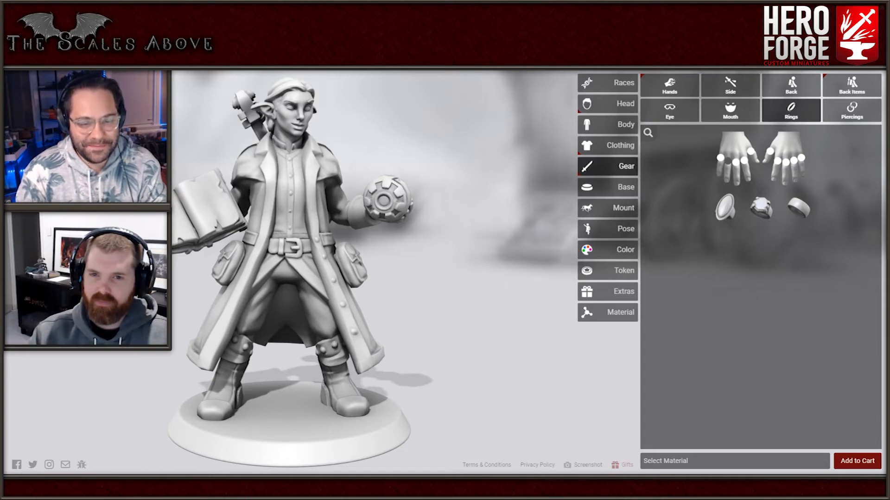
left_click(607, 187)
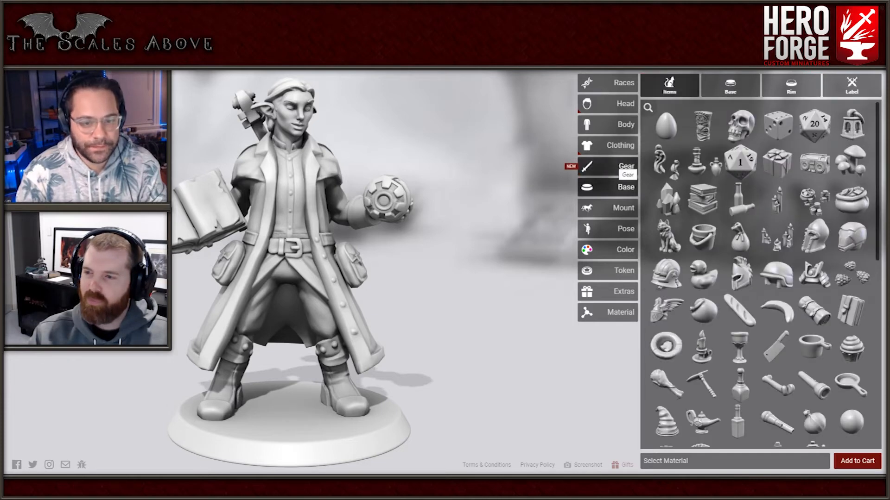
scroll(703, 157, "down", 10)
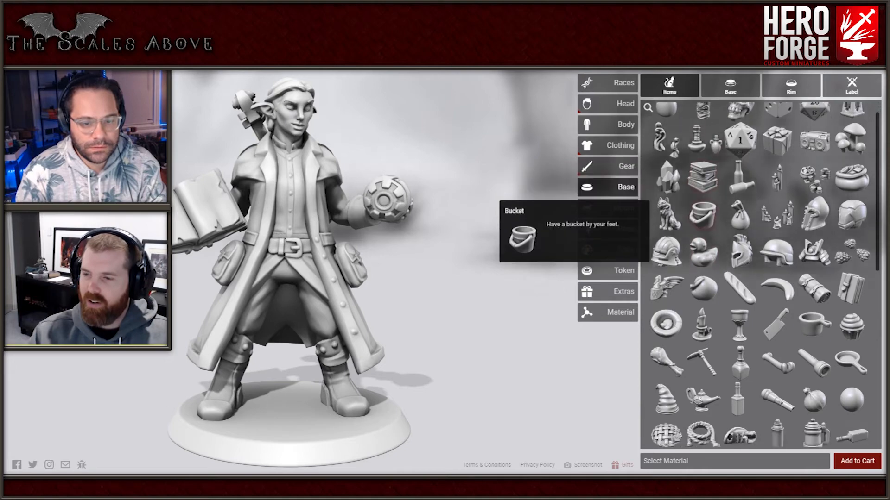
scroll(703, 157, "down", 2)
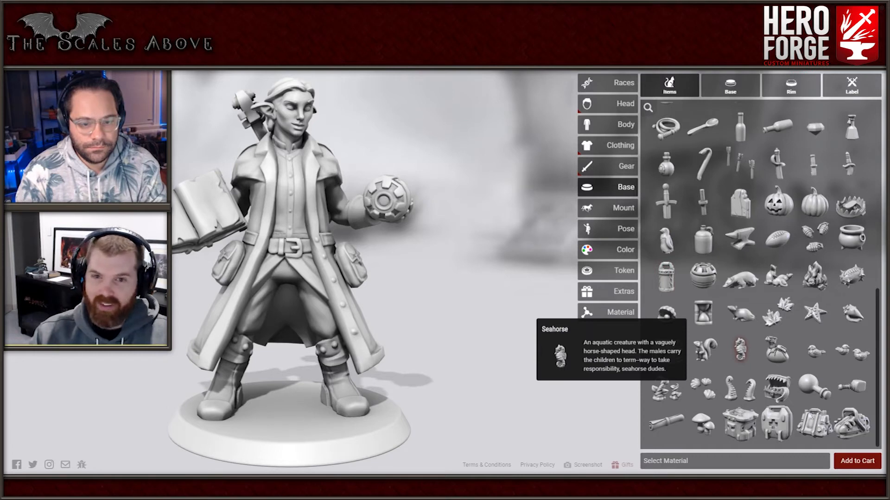
scroll(740, 350, "up", 10)
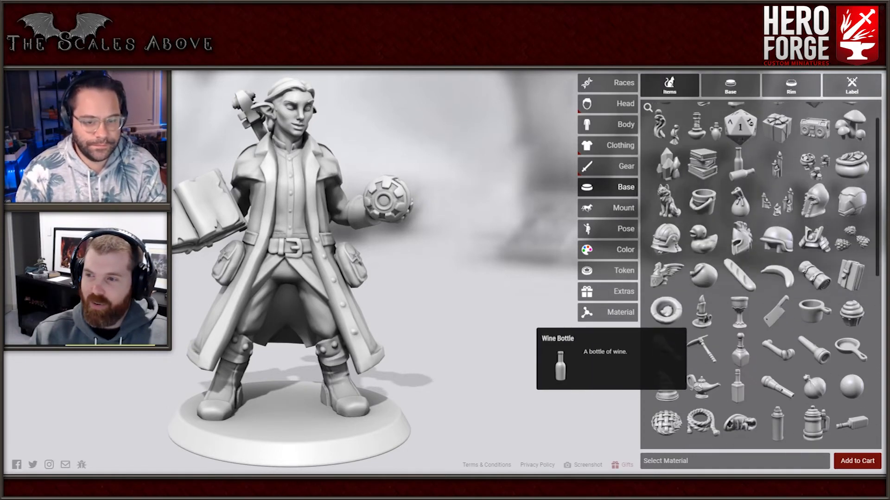
scroll(741, 349, "up", 1)
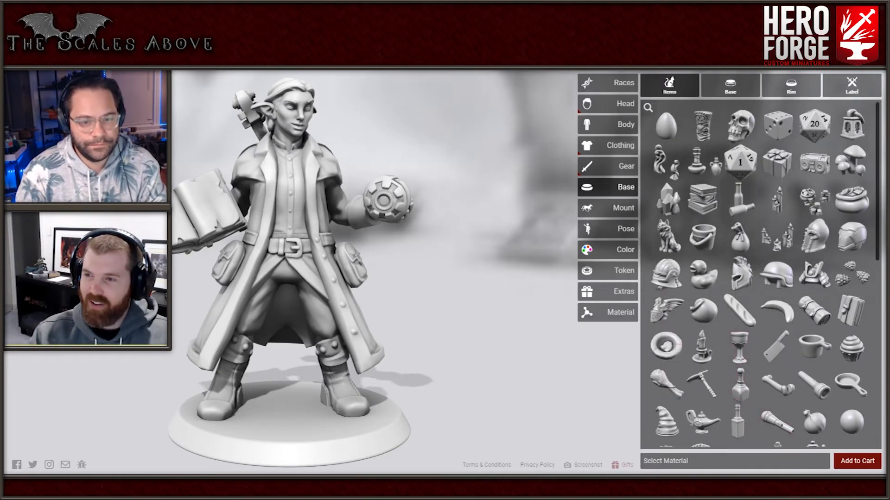
- Search the base items for "owl" and "bi", and clear the filter
left_click(608, 313)
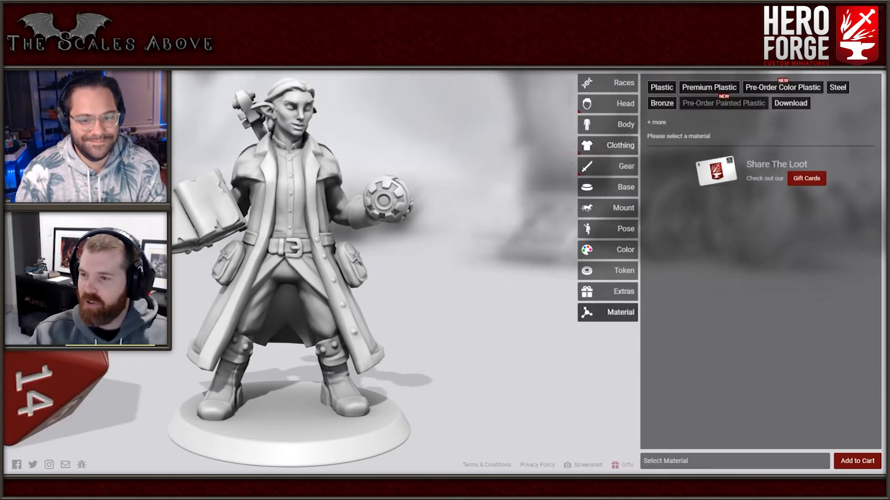
left_click(607, 186)
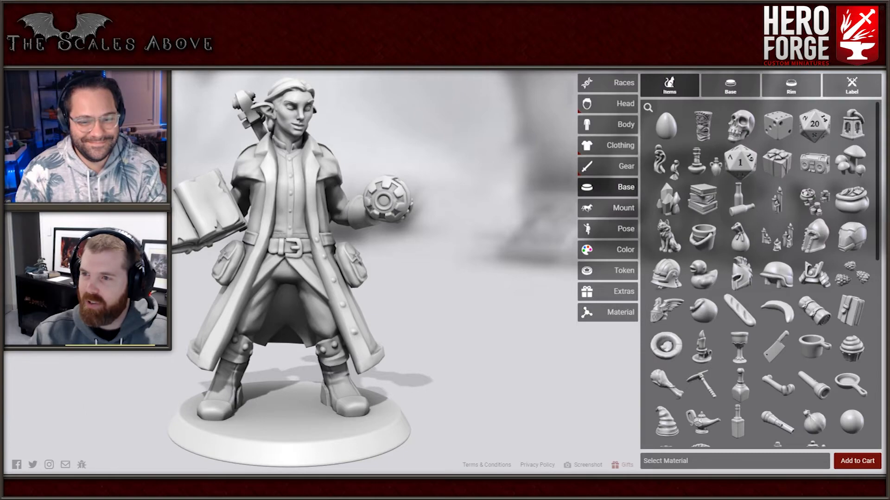
left_click(647, 107)
type("owl")
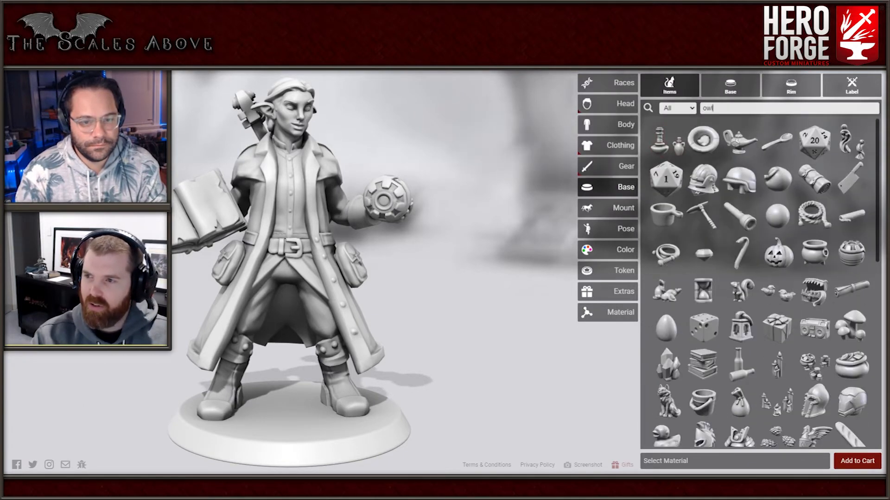
type("bi")
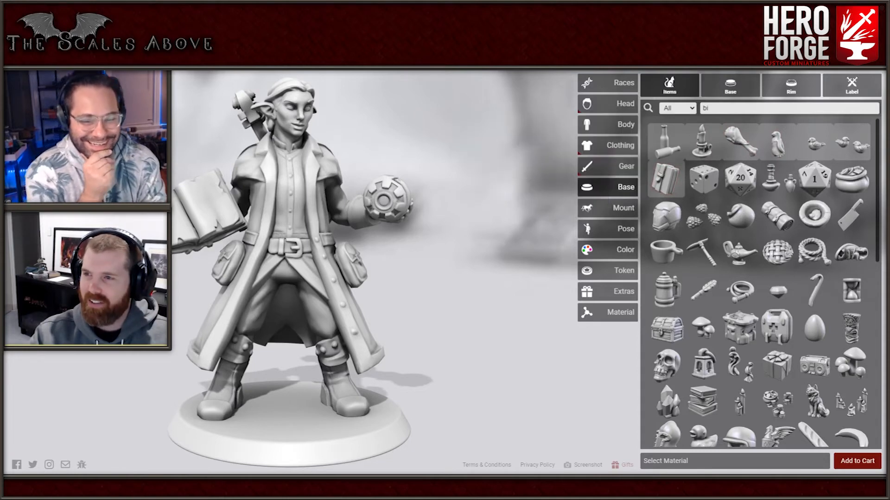
key("BackSpace")
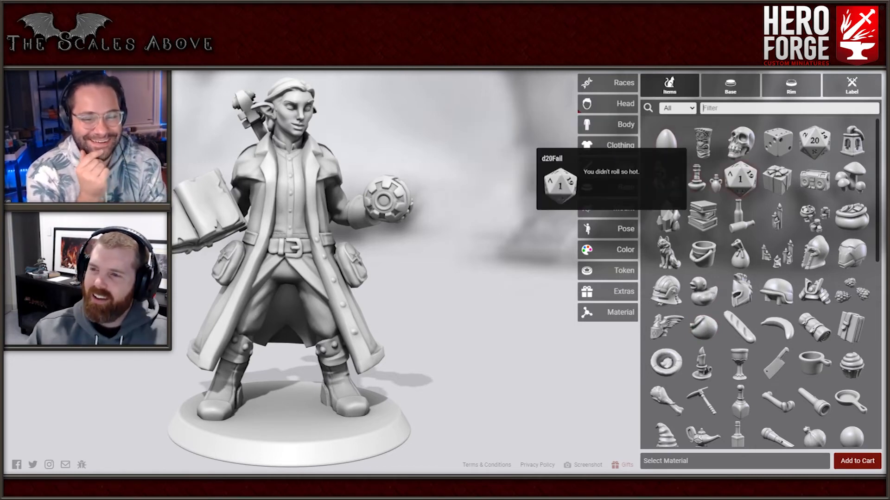
- Give the base a cobblestone surface and return to the base items
left_click(751, 81)
left_click(759, 200)
left_click(670, 85)
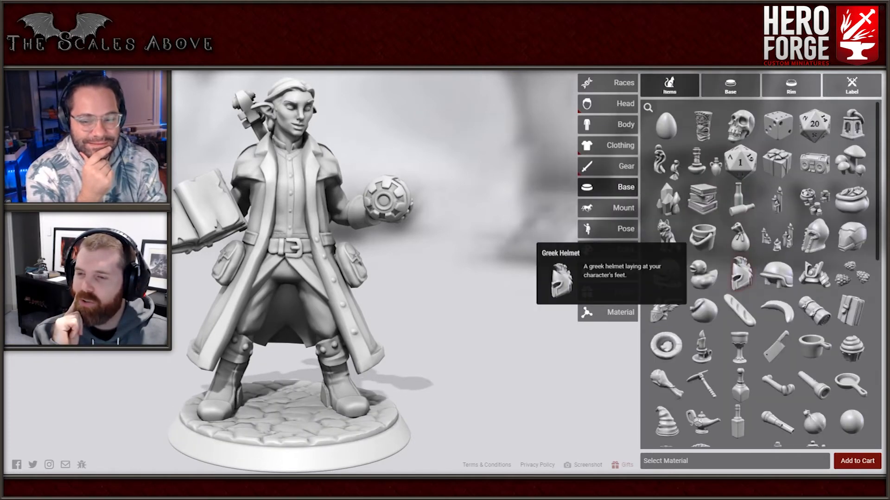
- Try the Hourglass on the base, view it from another angle, and remove it
scroll(777, 311, "down", 5)
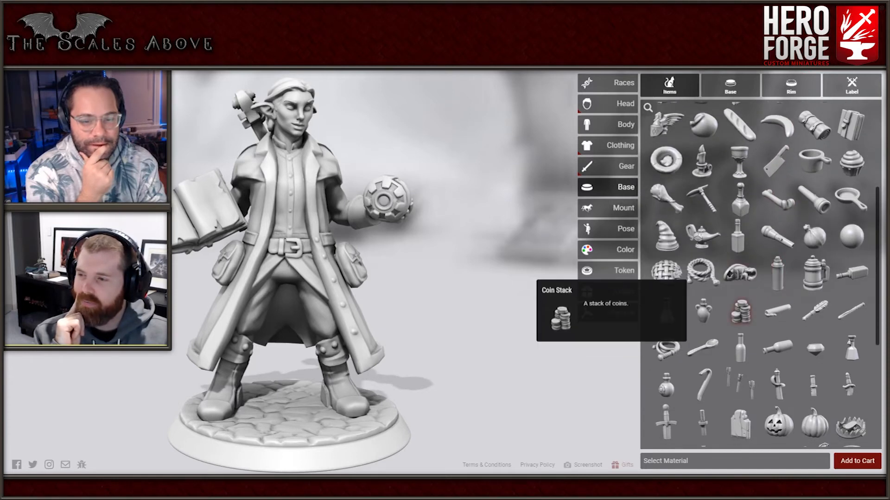
scroll(705, 352, "down", 1)
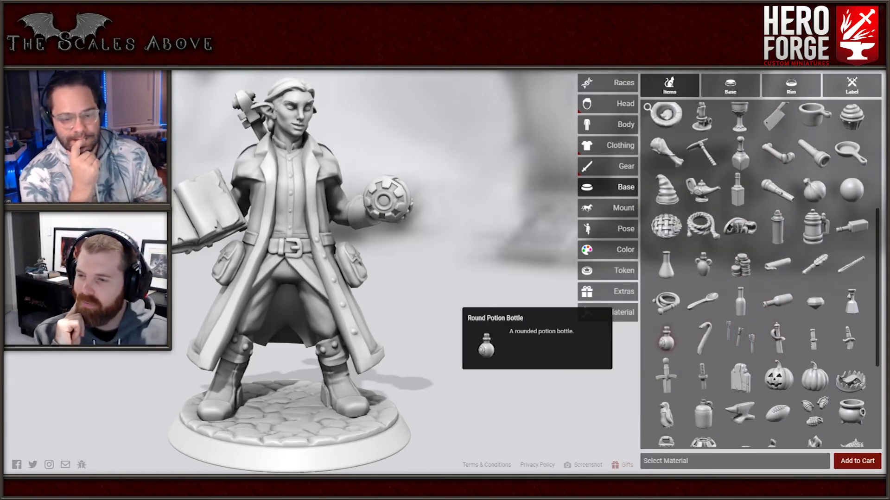
scroll(666, 345, "down", 4)
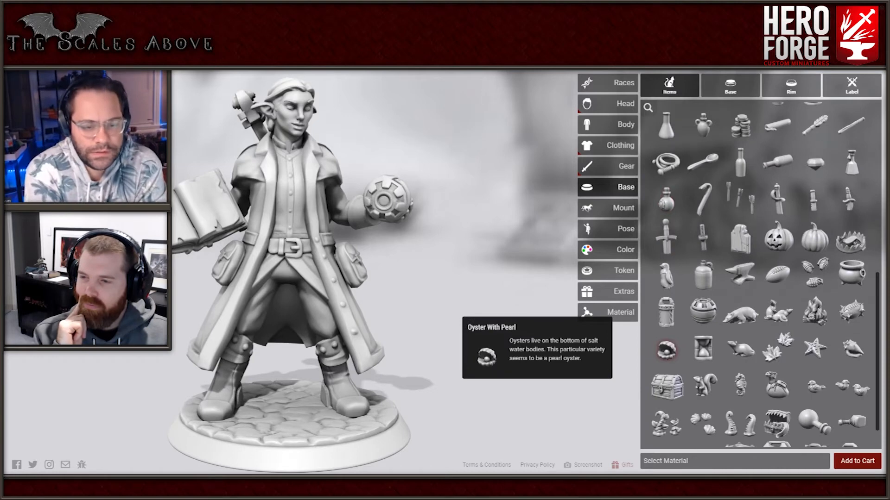
scroll(703, 349, "down", 1)
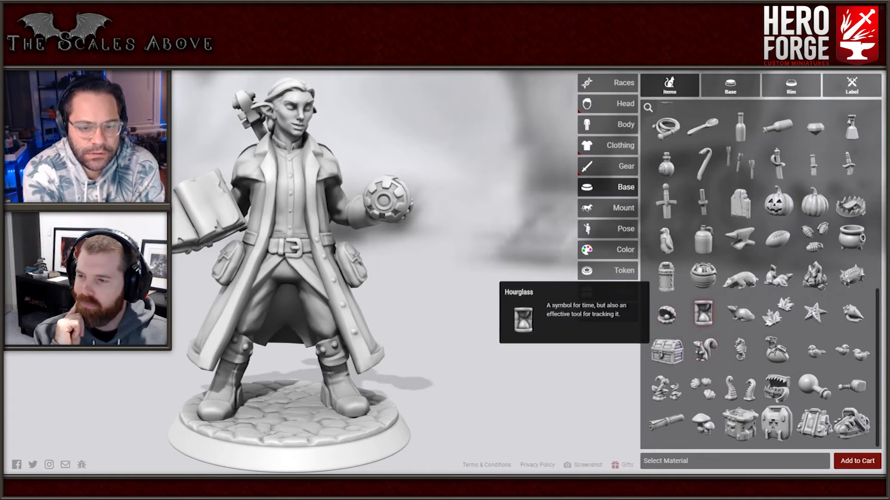
left_click(703, 313)
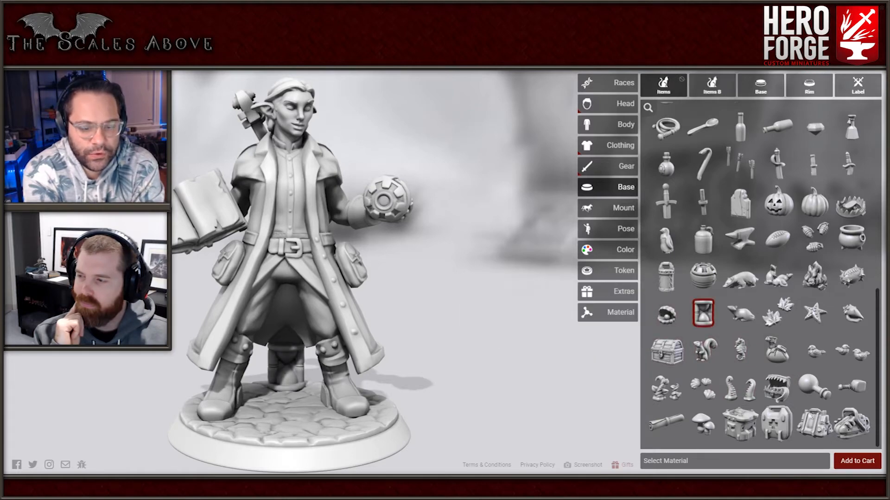
mouse_move(417, 278)
left_mouse_down()
mouse_move(421, 325)
mouse_move(366, 264)
mouse_move(287, 255)
mouse_move(426, 268)
left_mouse_up()
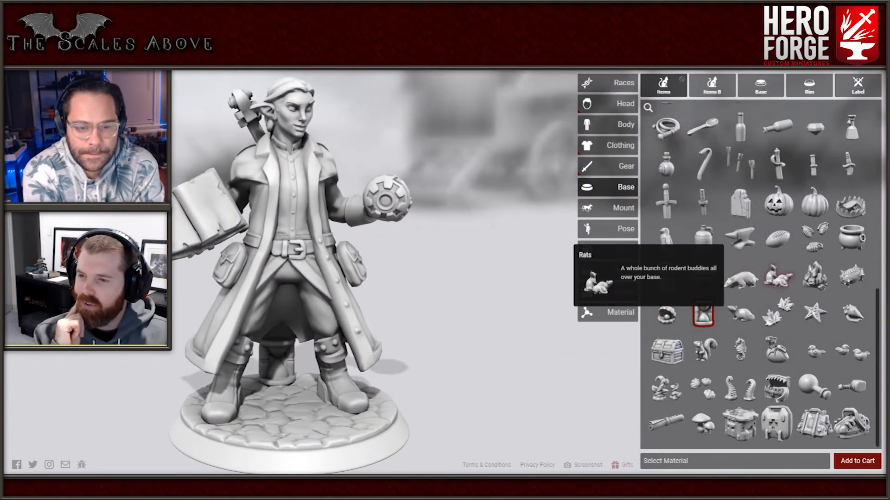
left_click(703, 313)
- Try the Campfire and the Grenades on the base, removing each one
left_click(814, 276)
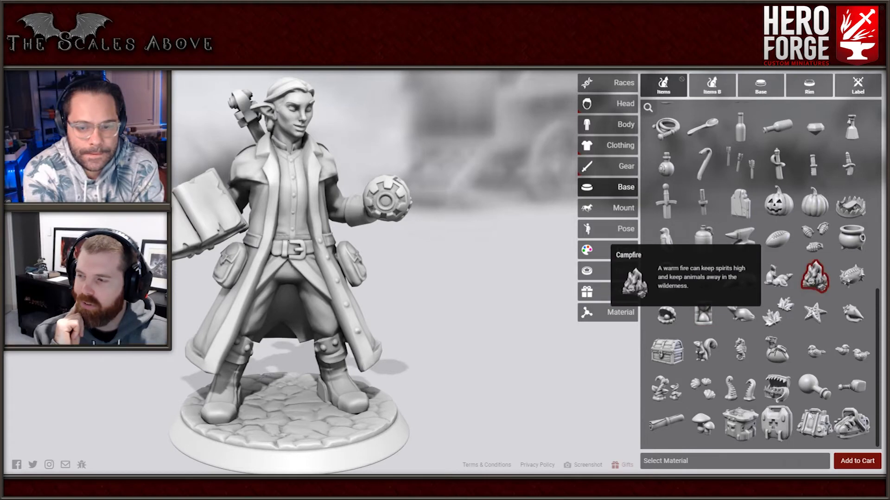
left_click(814, 276)
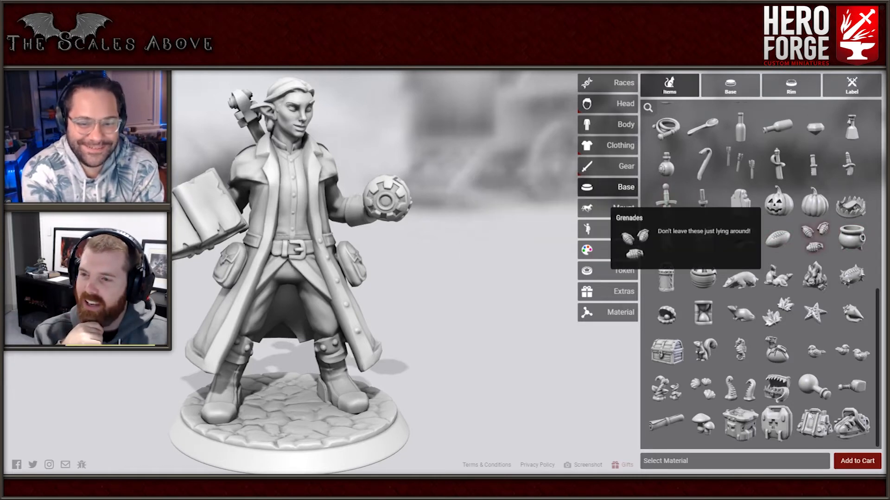
left_click(814, 238)
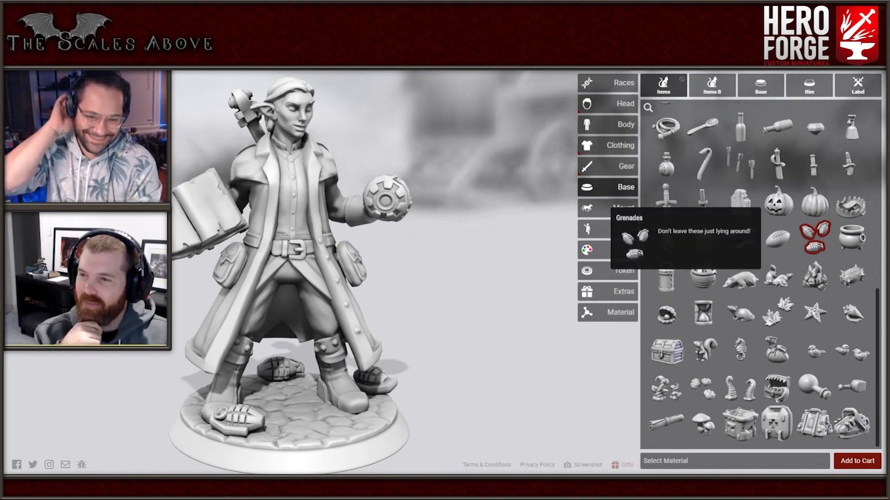
left_click(814, 238)
- Place Smoke on the base in both the first and second item slots and inspect it on the figure
scroll(703, 320, "up", 5)
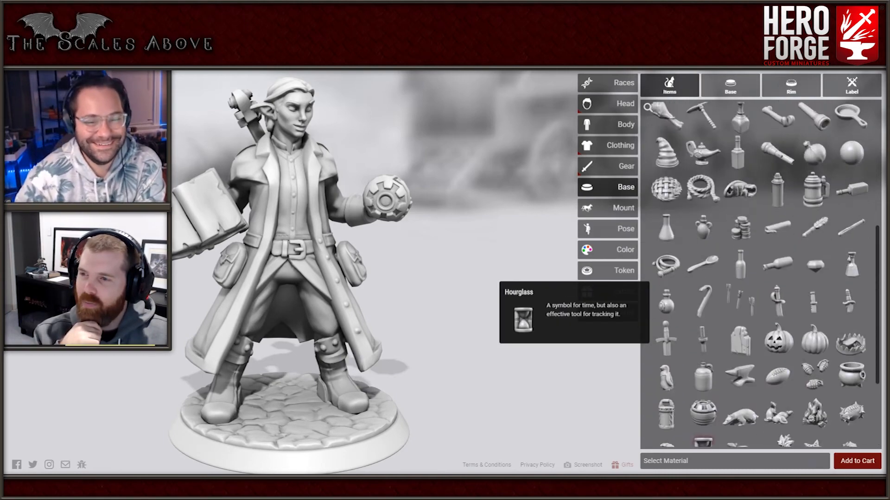
scroll(703, 321, "up", 5)
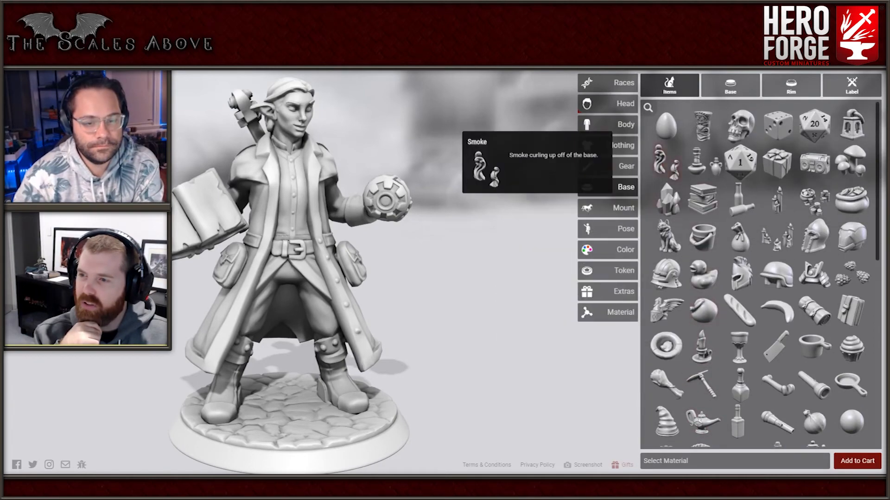
left_click(666, 162)
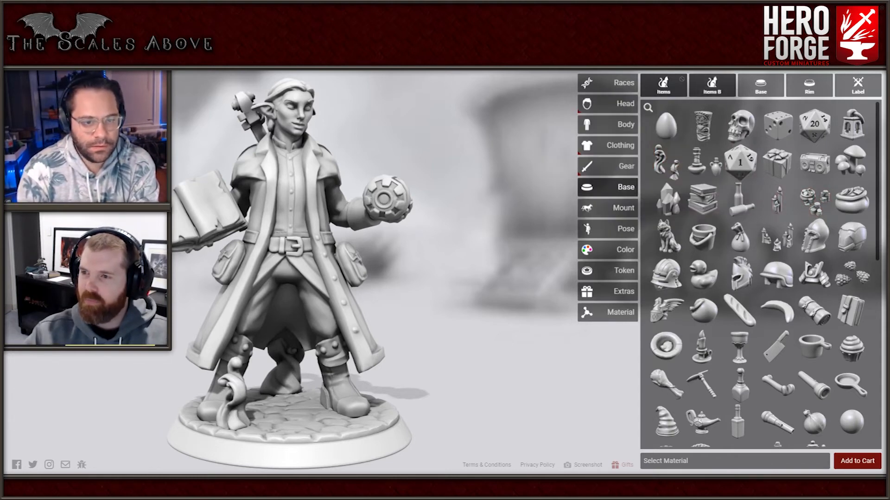
left_click(712, 84)
left_click(666, 162)
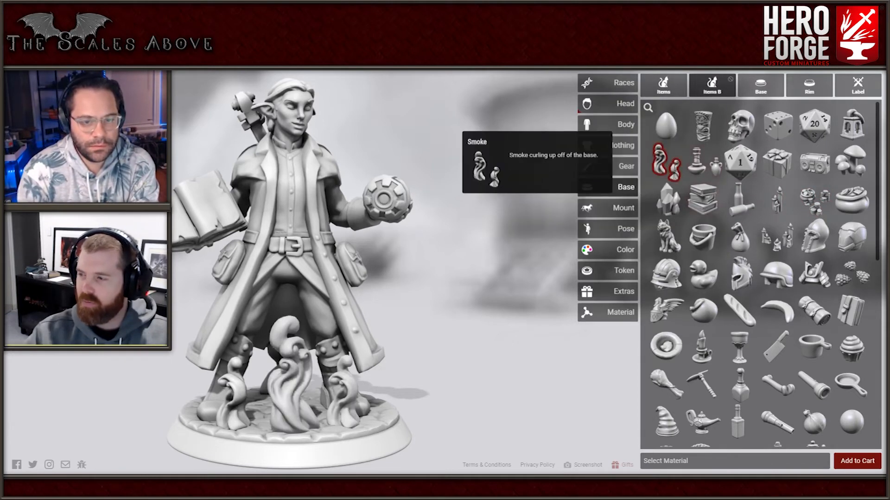
left_click_drag(463, 278, 393, 306)
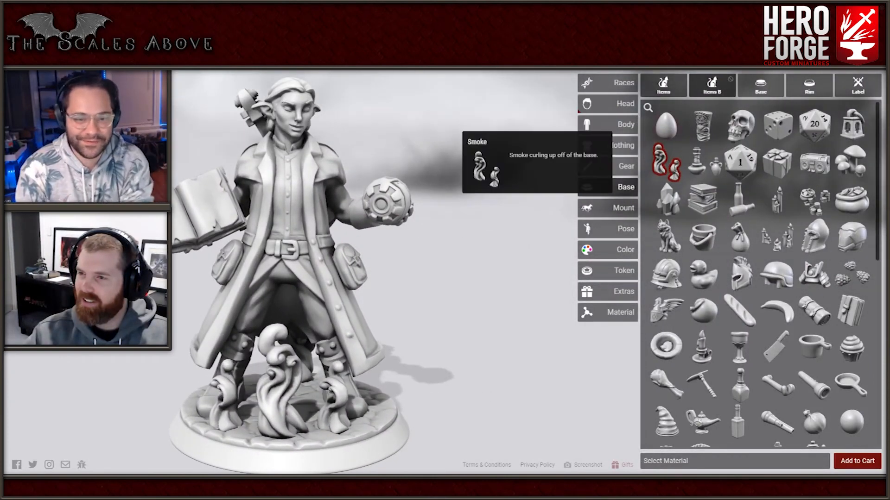
- Reduce the smoke on the base to one item, keeping it in the first slot and emptying the second
left_click(664, 85)
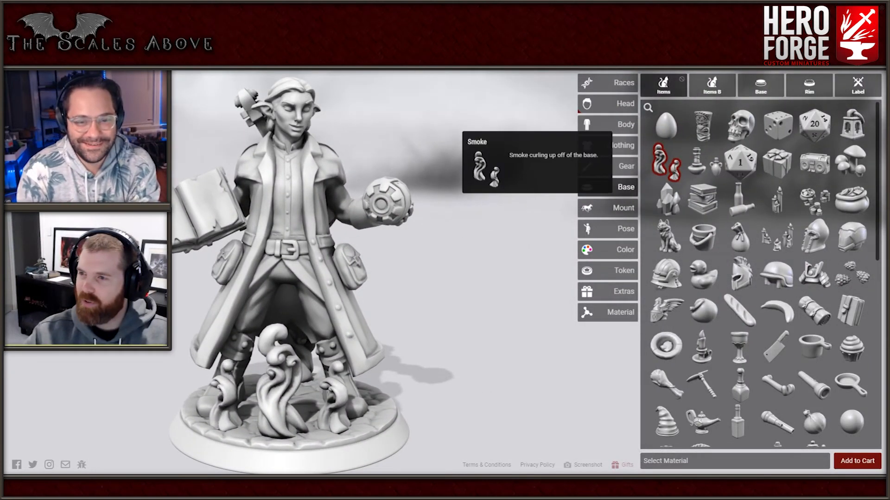
left_click(666, 163)
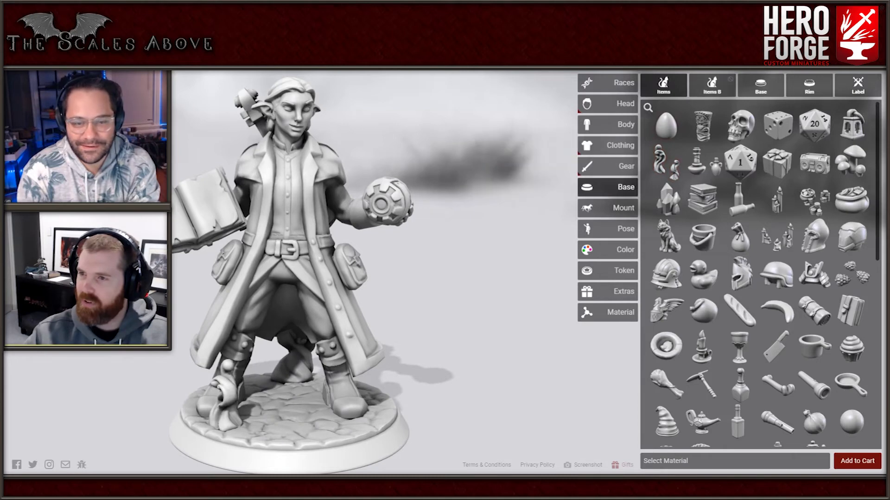
left_click(712, 85)
left_click(666, 162)
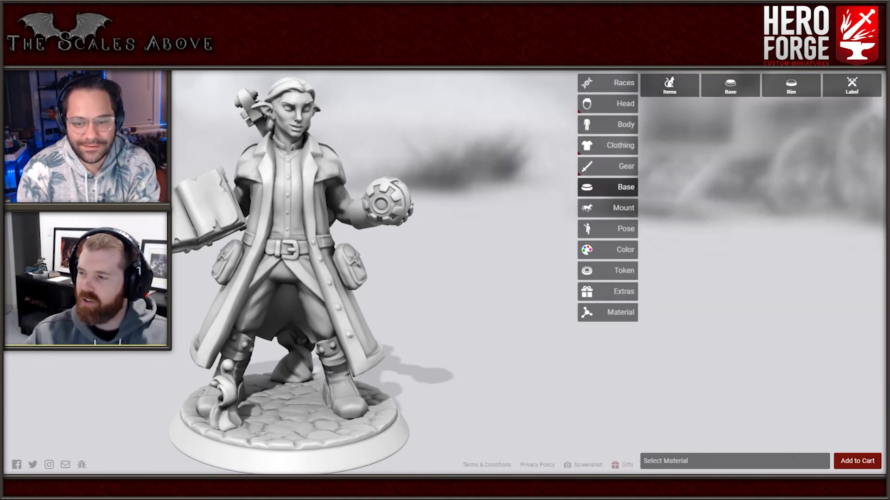
left_click(666, 162)
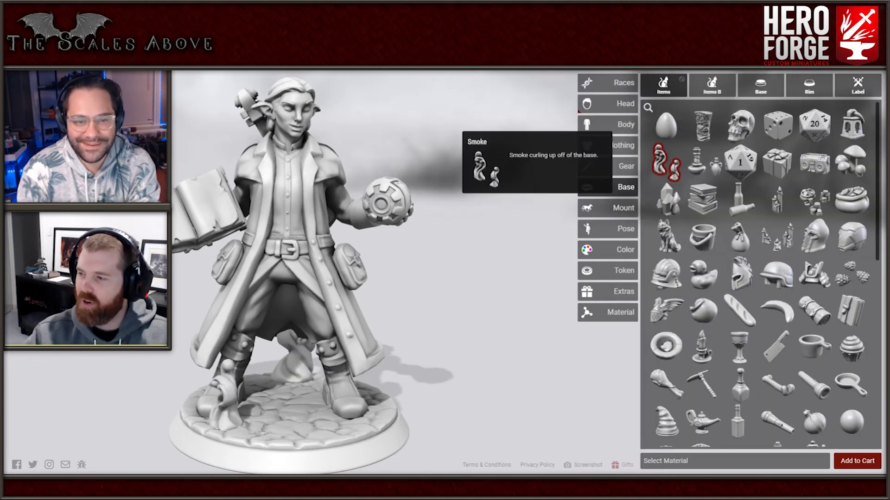
left_click(712, 85)
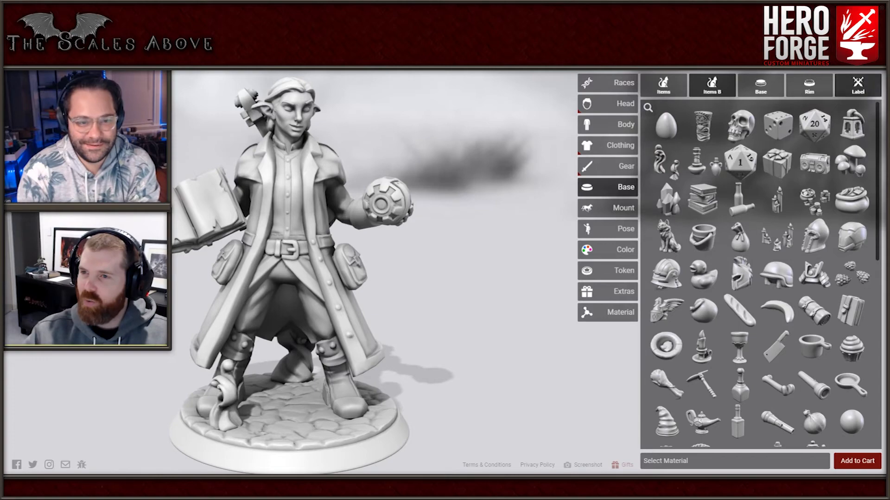
- Examine the label and rim options for the base, the available mounts and the character poses
left_click(858, 86)
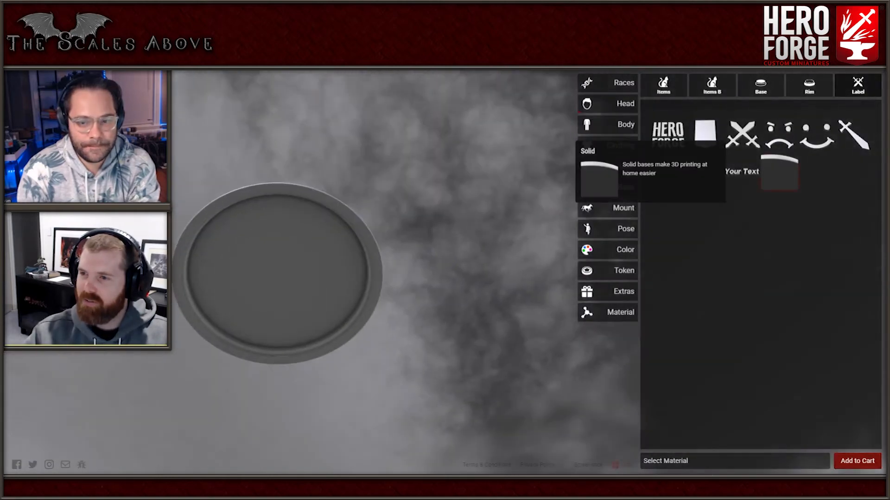
left_click(809, 85)
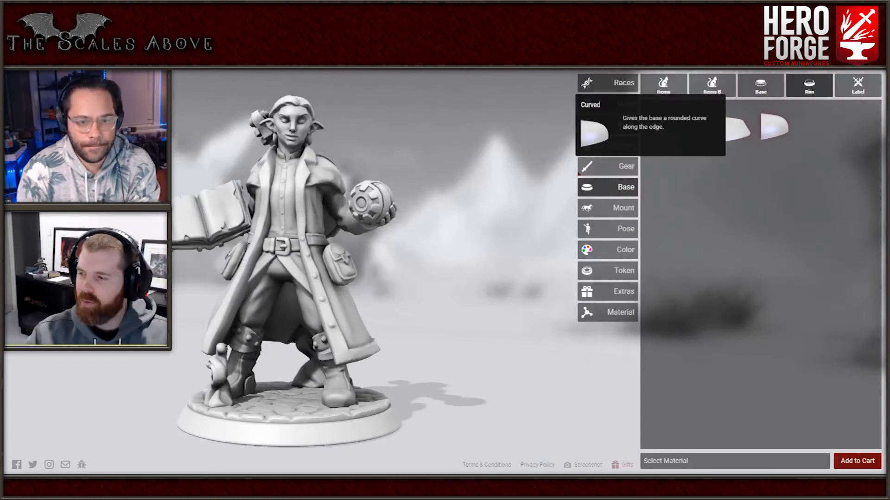
left_click(608, 208)
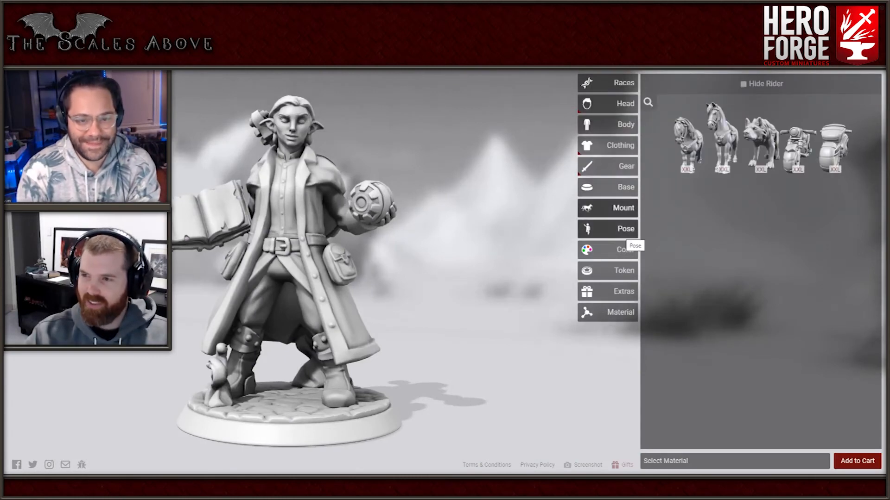
mouse_move(723, 139)
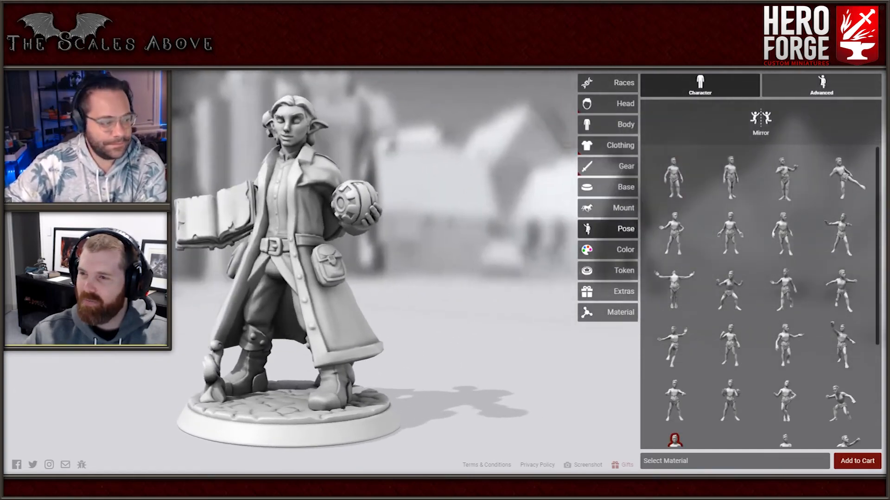
- Try the Relaxed Regard and Standing Still poses on the figure
mouse_move(673, 177)
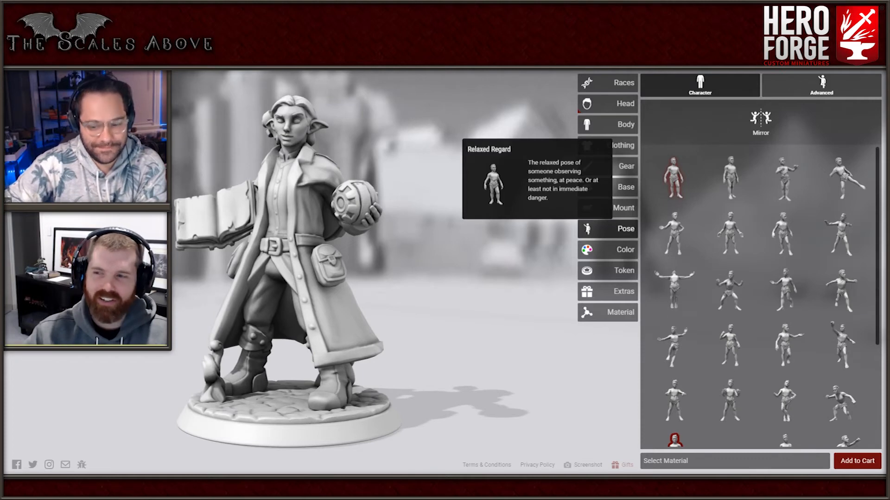
mouse_move(730, 177)
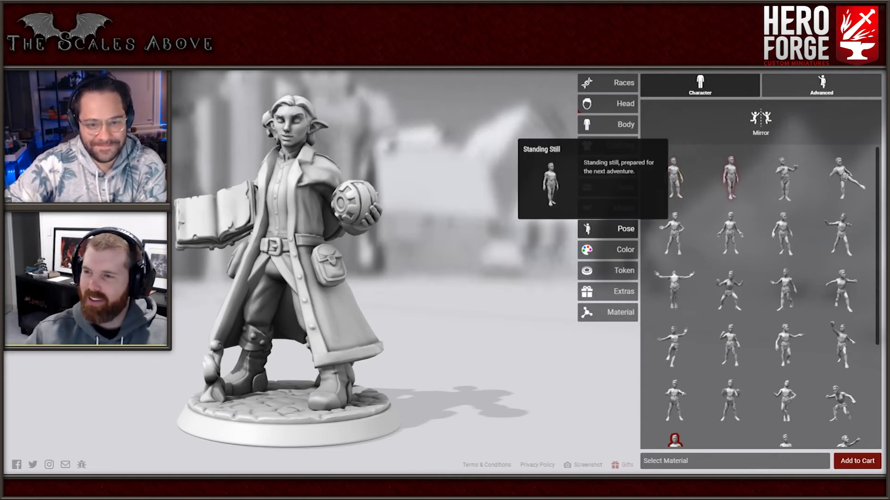
left_click(673, 177)
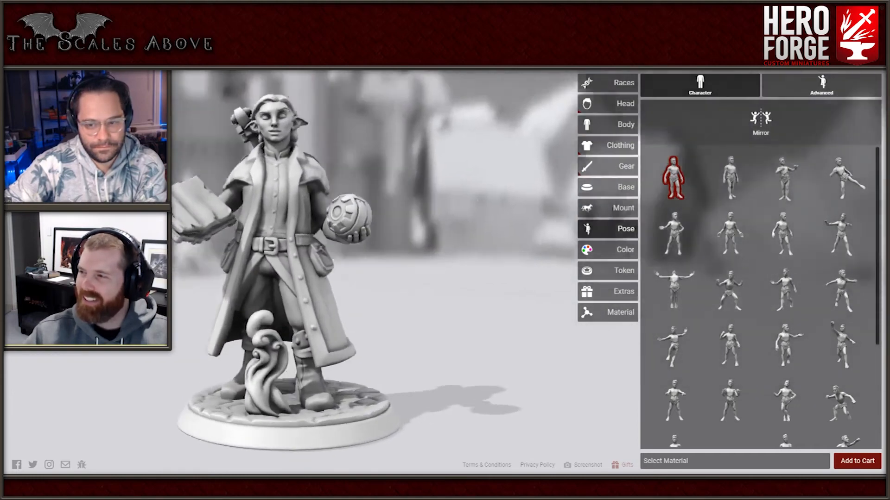
mouse_move(673, 233)
mouse_move(730, 177)
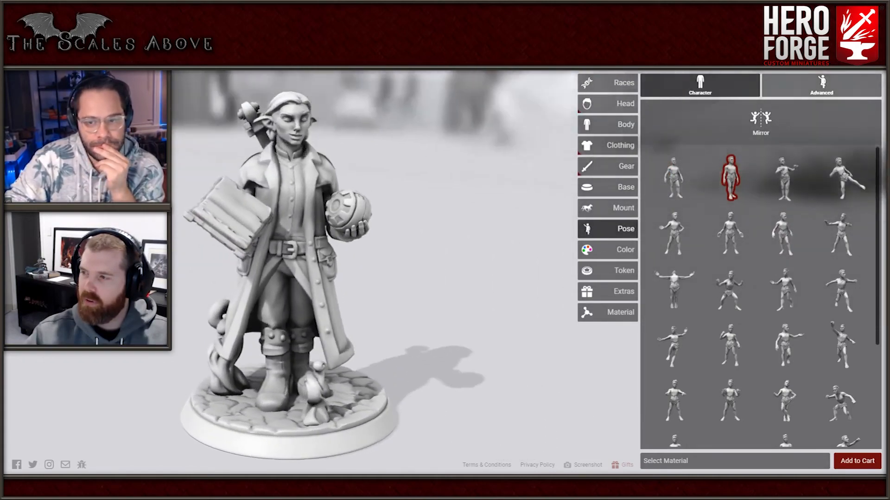
- Compare the Soloist, Bridge Guard and Come At Me Bro poses on the figure, returning to Soloist
left_click(787, 178)
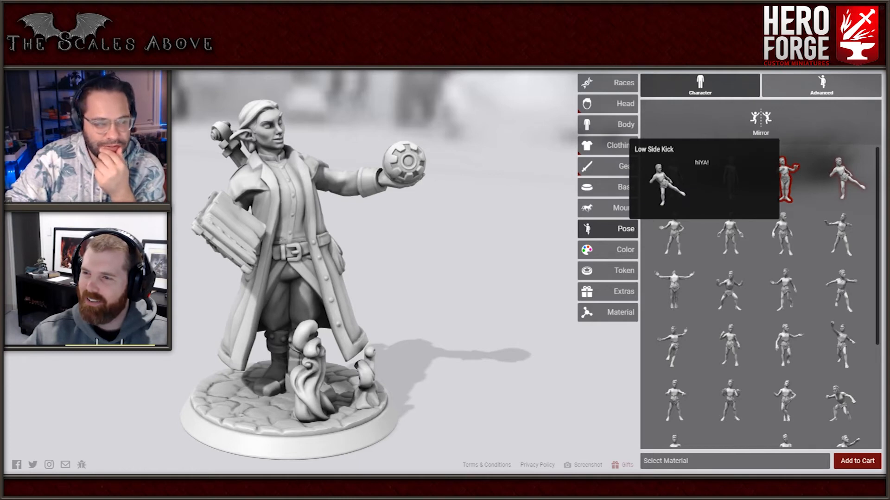
left_click(673, 233)
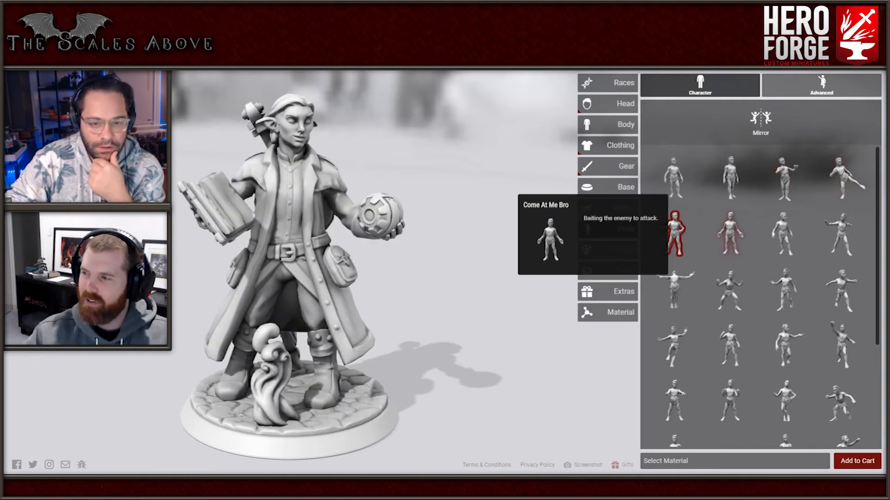
left_click(730, 233)
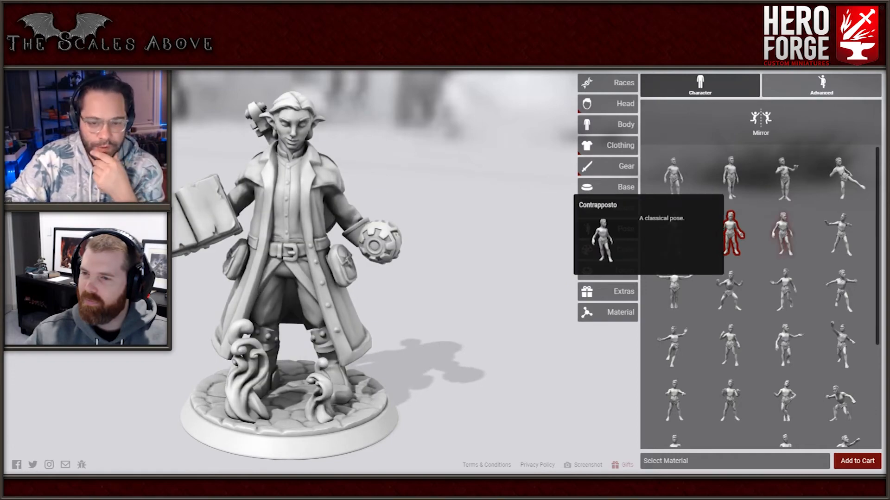
left_click(783, 179)
left_click_drag(464, 264, 440, 285)
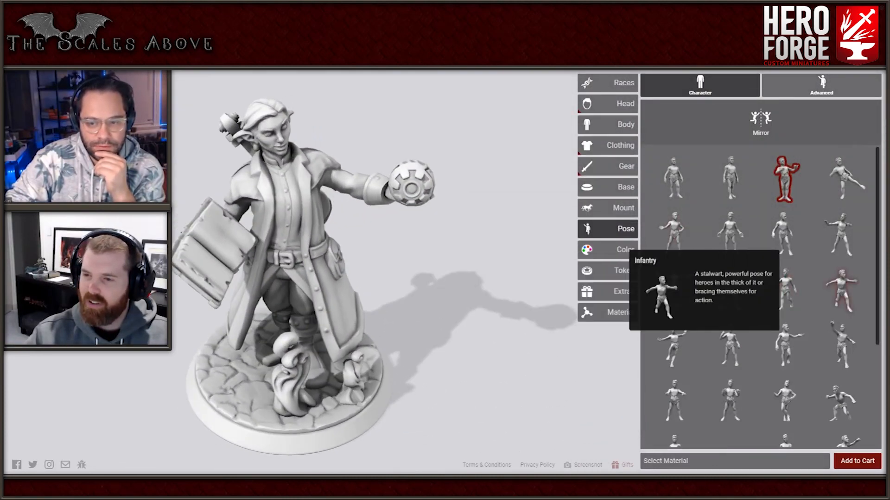
- Try the Come At Me Bro, Contrapposto, English Archer, Fallen Angel and Heavy Weapon poses on the figure
mouse_move(730, 290)
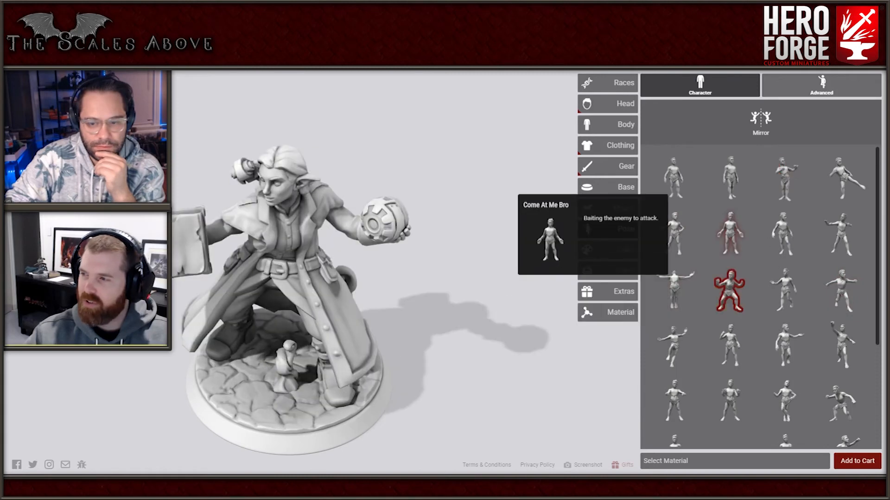
left_click(730, 234)
left_click(785, 234)
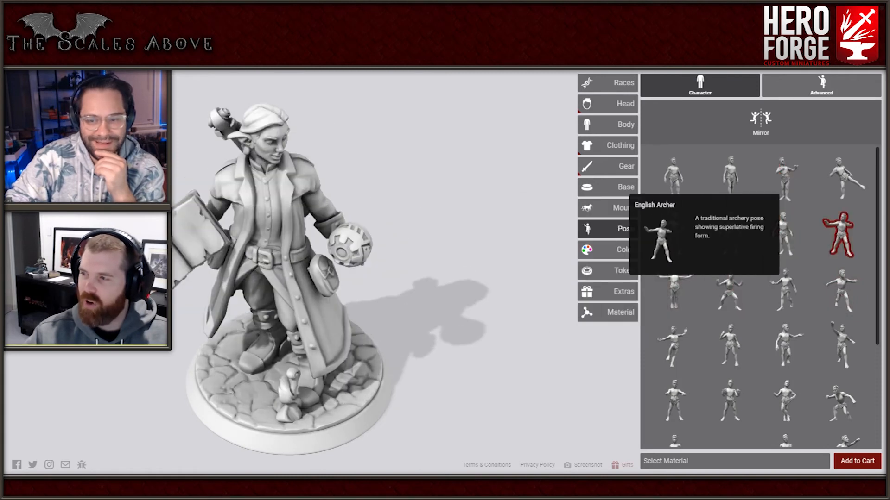
left_click(841, 234)
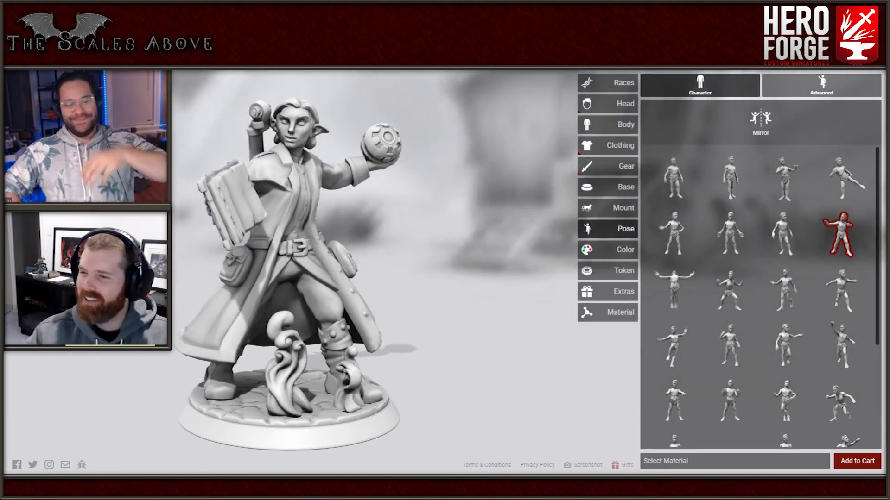
mouse_move(674, 289)
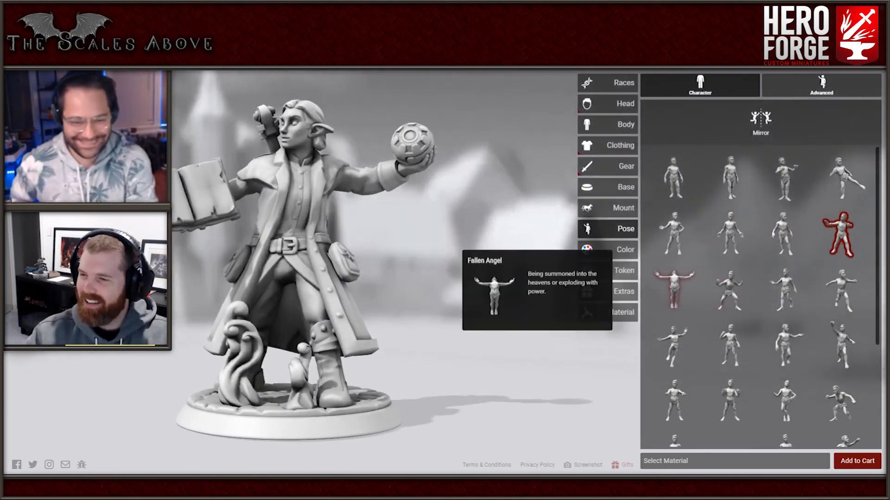
left_click(675, 289)
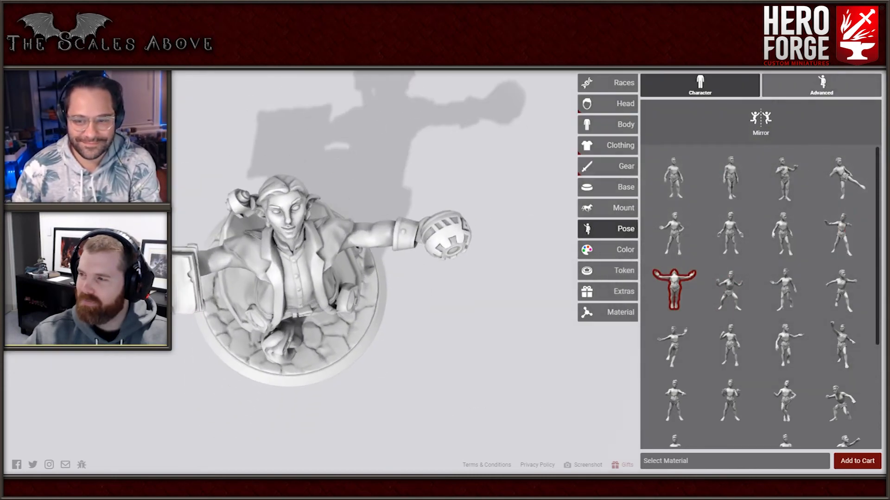
left_click(730, 289)
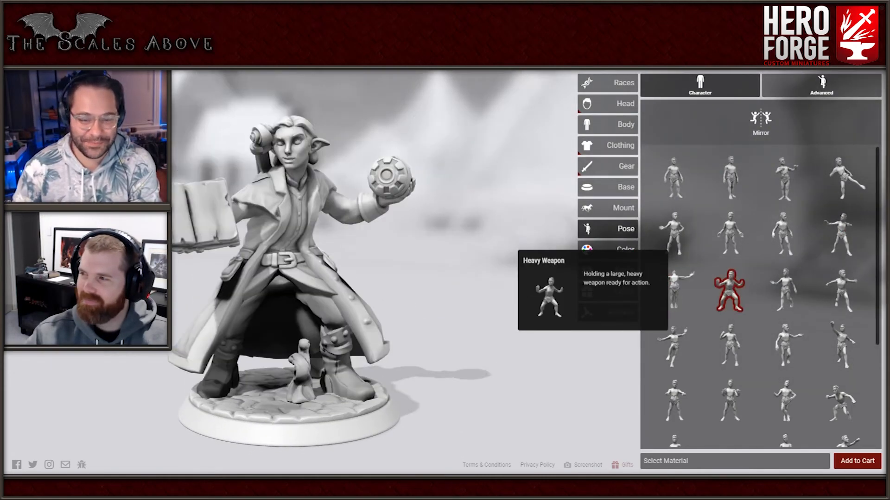
- Try the Infantry, Leaping and Notorious Spy poses and the pose with one arm pointing forward
left_click(783, 290)
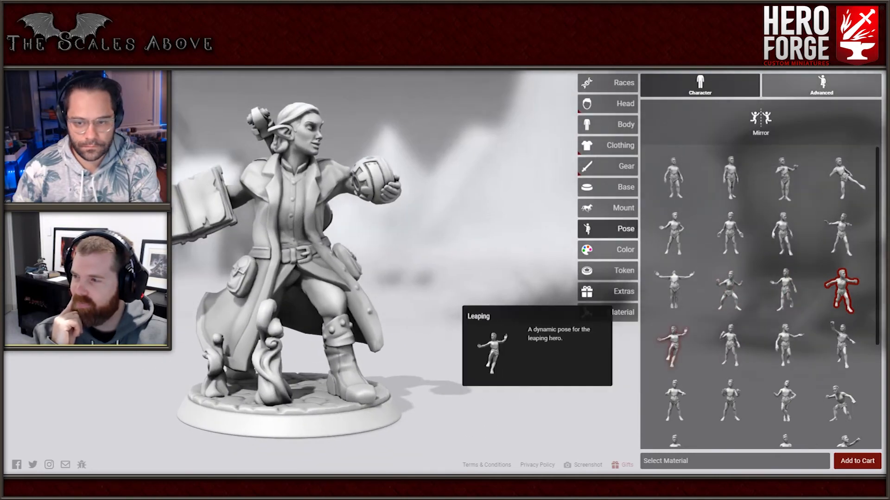
left_click(672, 347)
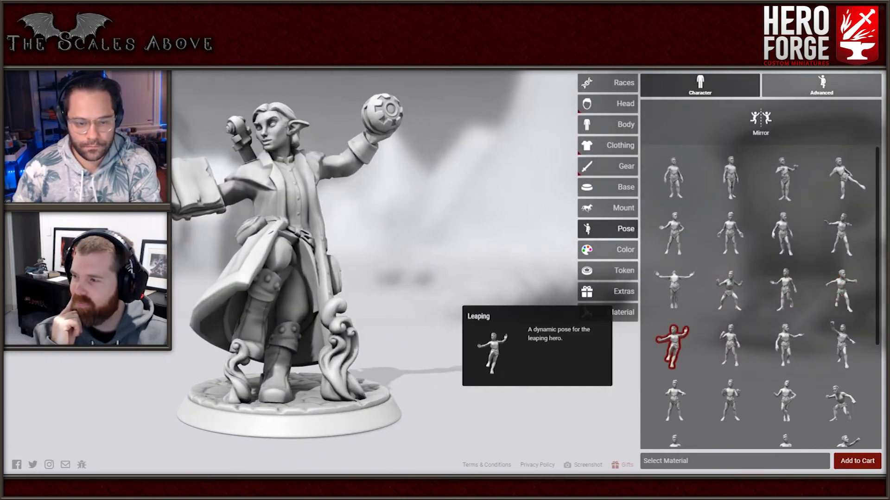
left_click(731, 345)
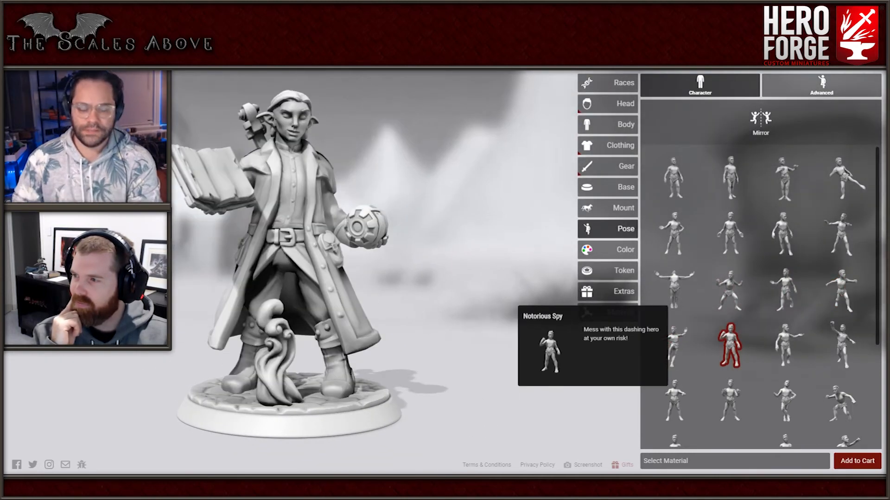
left_click(785, 346)
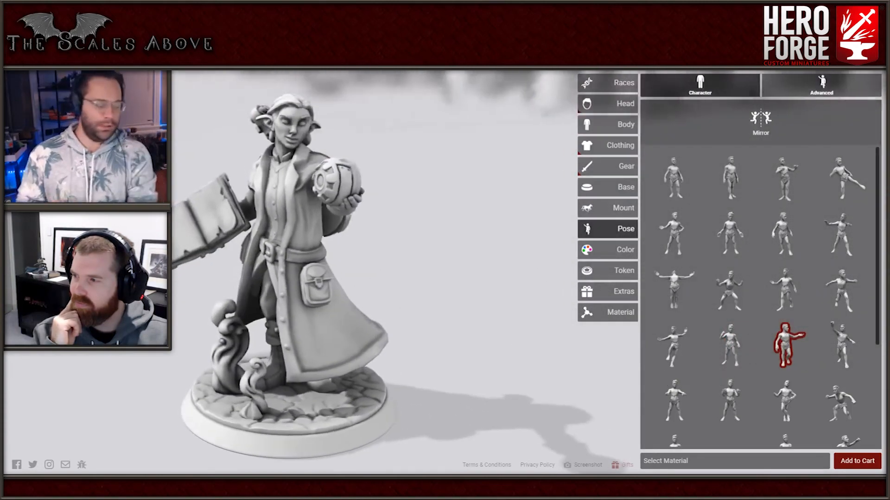
left_click_drag(417, 278, 394, 283)
mouse_move(787, 345)
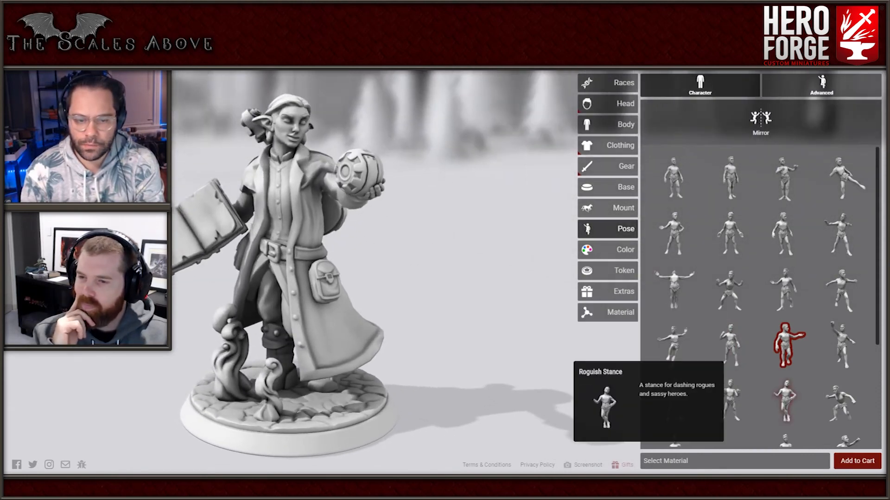
- Give the figure the Soloist pose, testing its mirrored version and returning to the unmirrored one
scroll(730, 301, "down", 1)
scroll(730, 301, "down", 1)
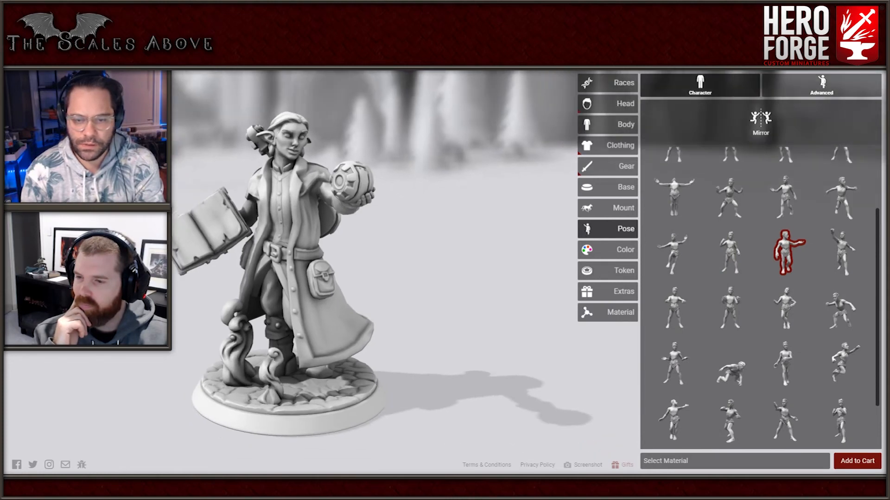
mouse_move(785, 363)
scroll(675, 290, "up", 2)
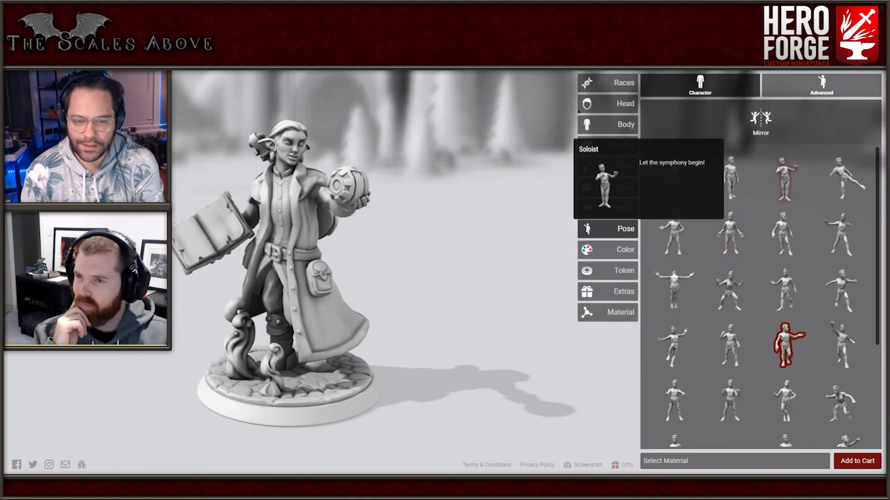
left_click(785, 180)
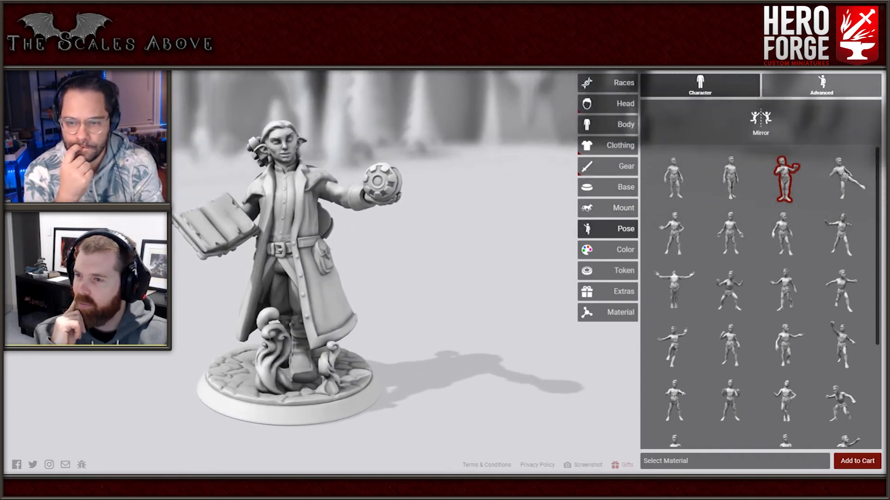
left_click(760, 122)
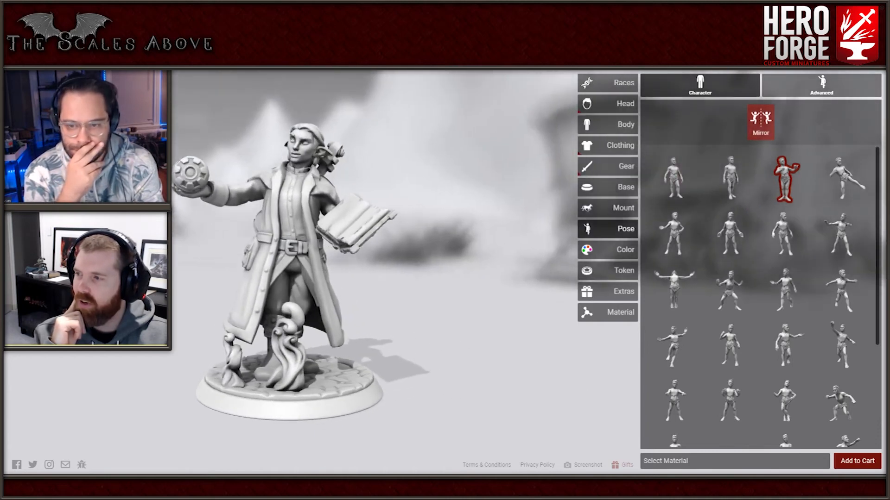
left_click(760, 121)
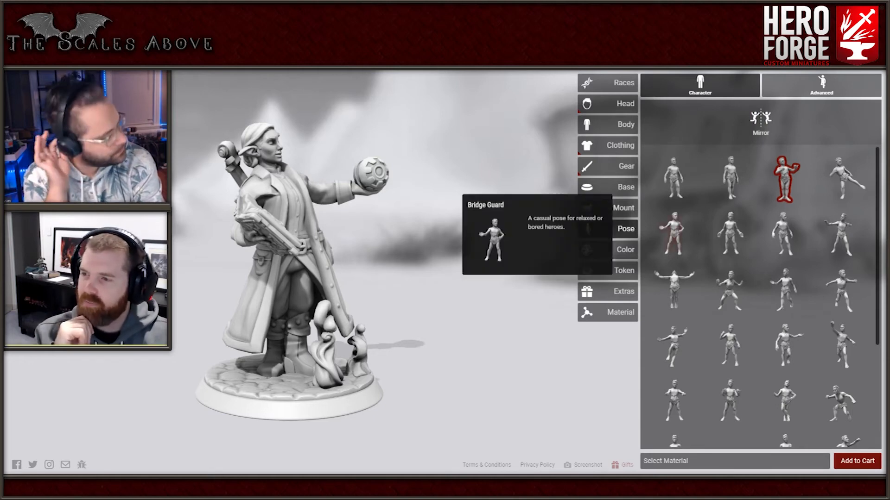
- In the advanced pose settings, twist the head's first joint toward the Mechano-Core by a little over half its range
left_click(822, 85)
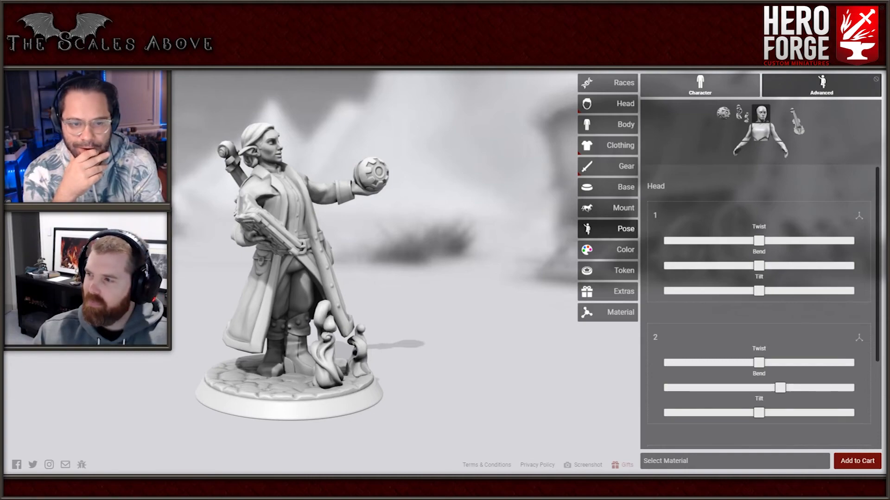
left_click_drag(759, 240, 831, 241)
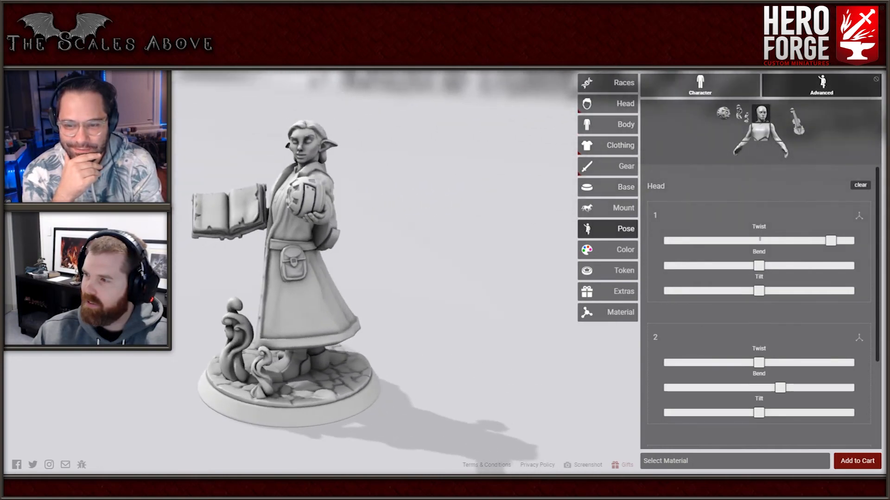
left_click_drag(830, 241, 848, 241)
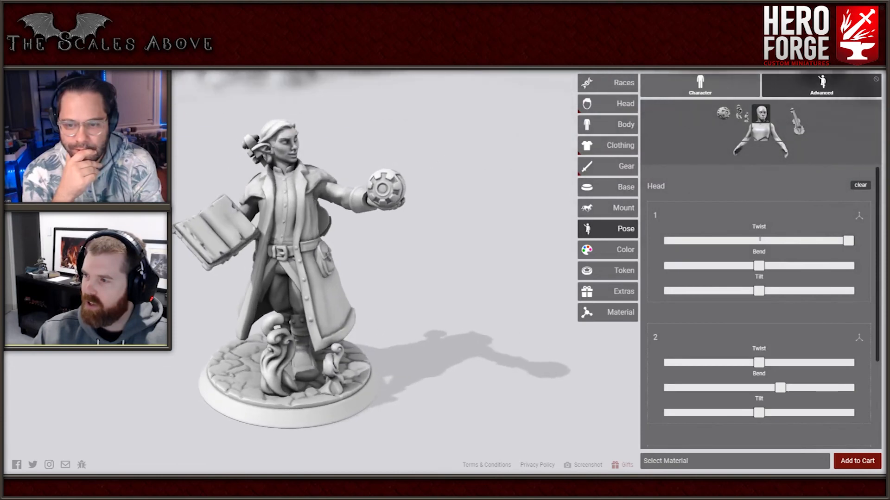
left_click_drag(848, 241, 811, 240)
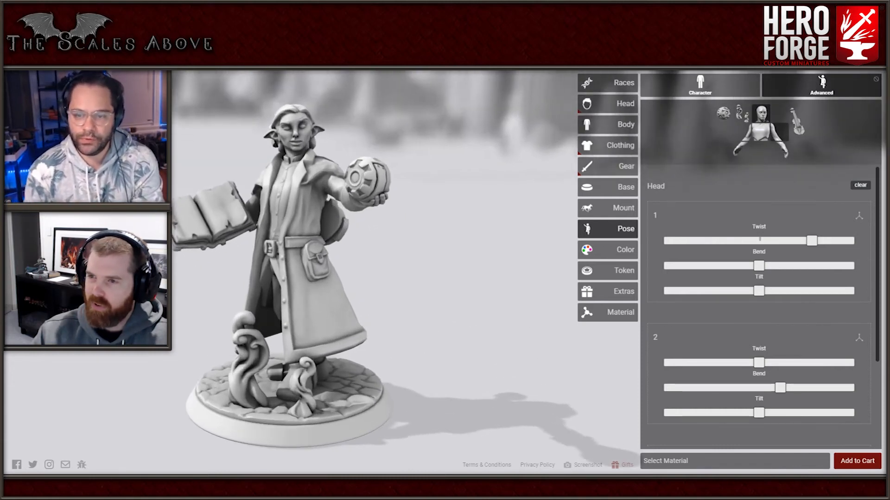
- Reduce the left elbow's twist slightly and check the arm holding the Mechano-Core from several sides
left_click(779, 132)
left_click_drag(798, 240, 778, 265)
left_click_drag(807, 362, 793, 362)
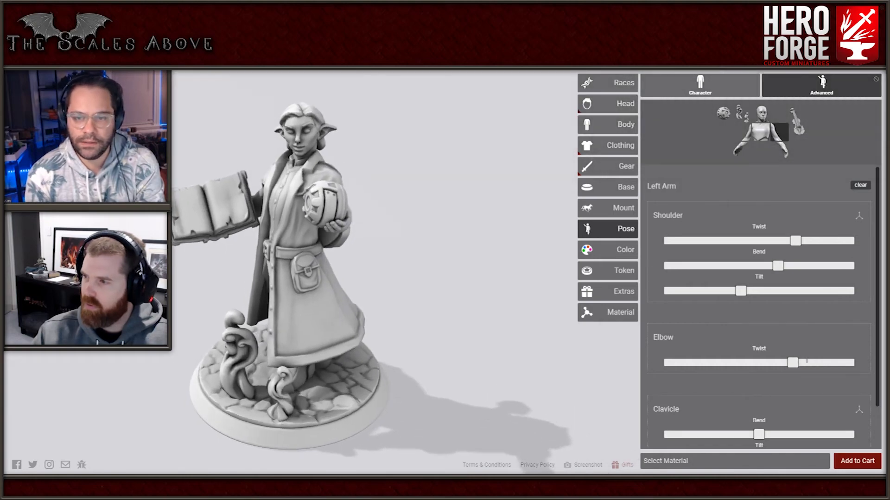
left_click_drag(324, 259, 519, 297)
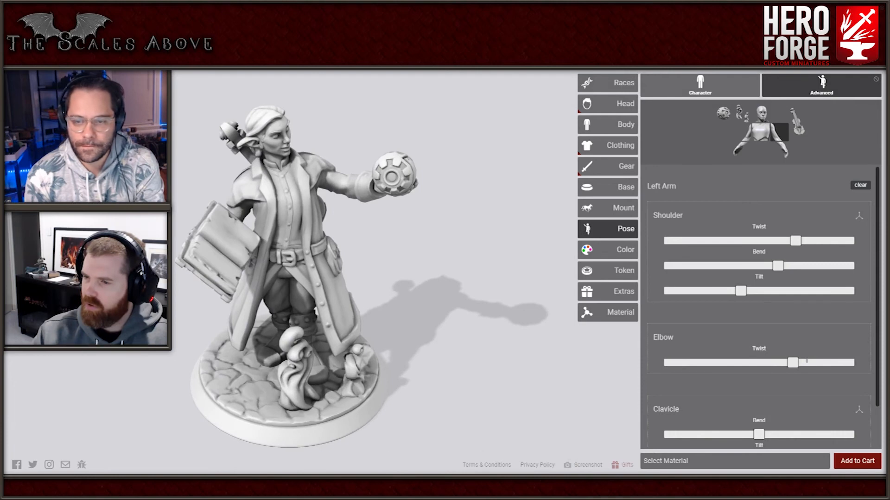
mouse_move(792, 363)
left_mouse_down()
mouse_move(689, 363)
mouse_move(807, 363)
mouse_move(793, 363)
left_mouse_up()
left_click_drag(482, 278, 366, 255)
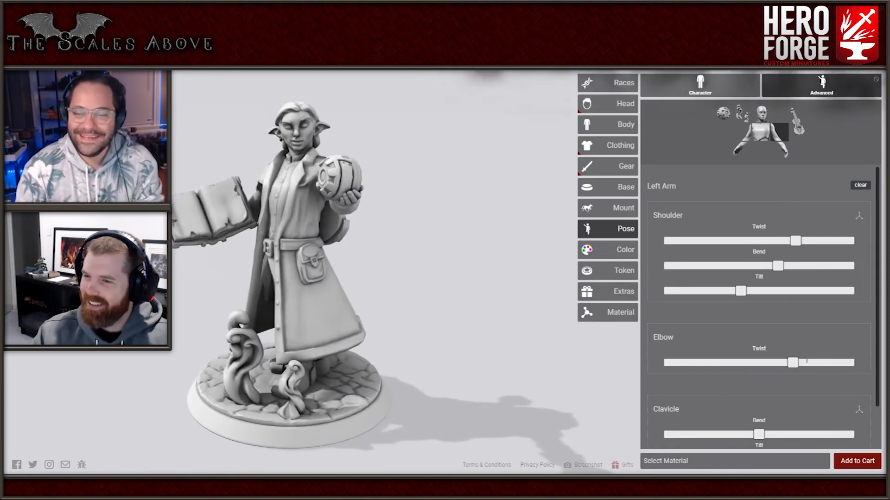
- Lower the left shoulder's tilt slightly and increase its bend to raise the arm holding the Mechano-Core
left_click_drag(740, 290, 731, 291)
left_click_drag(777, 266, 796, 266)
mouse_move(399, 268)
left_mouse_down()
mouse_move(572, 266)
mouse_move(567, 246)
mouse_move(519, 241)
mouse_move(390, 268)
mouse_move(412, 267)
left_mouse_up()
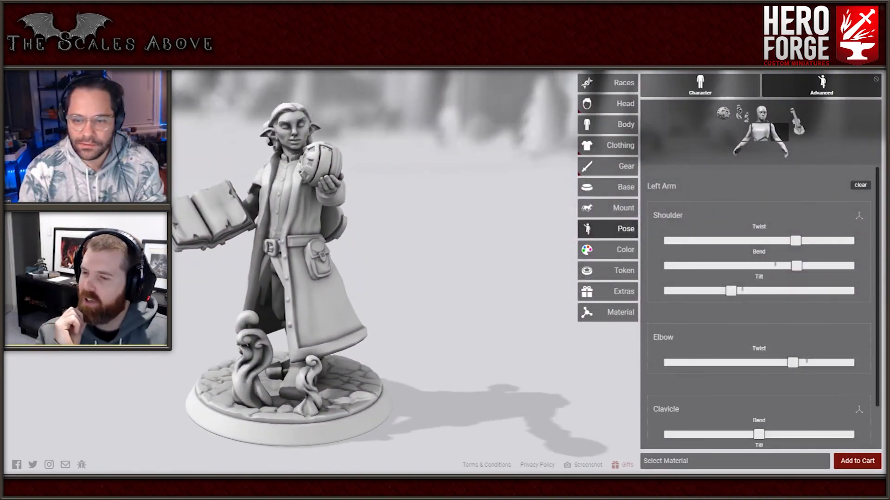
scroll(760, 306, "down", 1)
left_click_drag(417, 266, 338, 248)
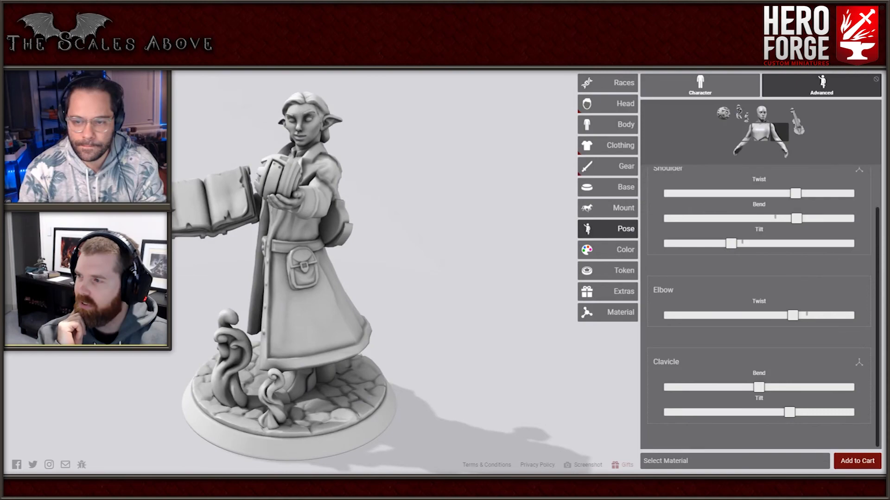
left_click_drag(338, 248, 364, 244)
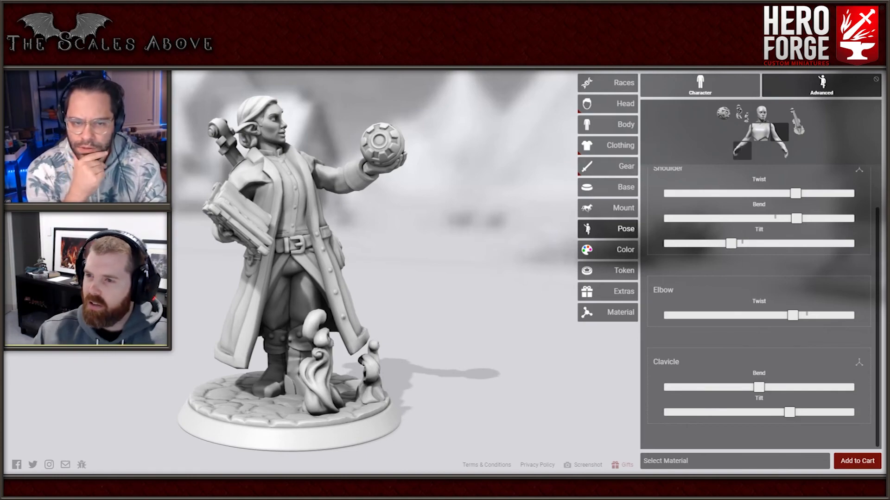
left_click_drag(491, 222, 440, 224)
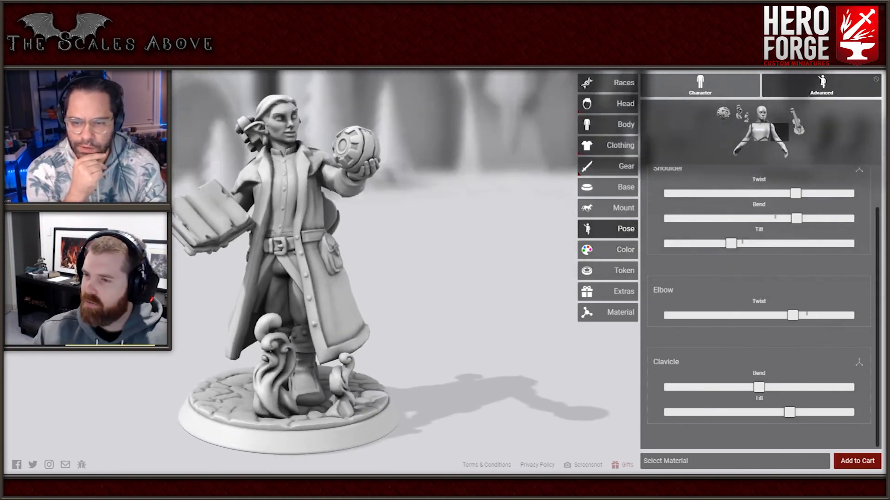
- Twist the left handheld Mechano-Core about halfway from its default toward the maximum, checking the figure and the base items' settings
left_click(723, 113)
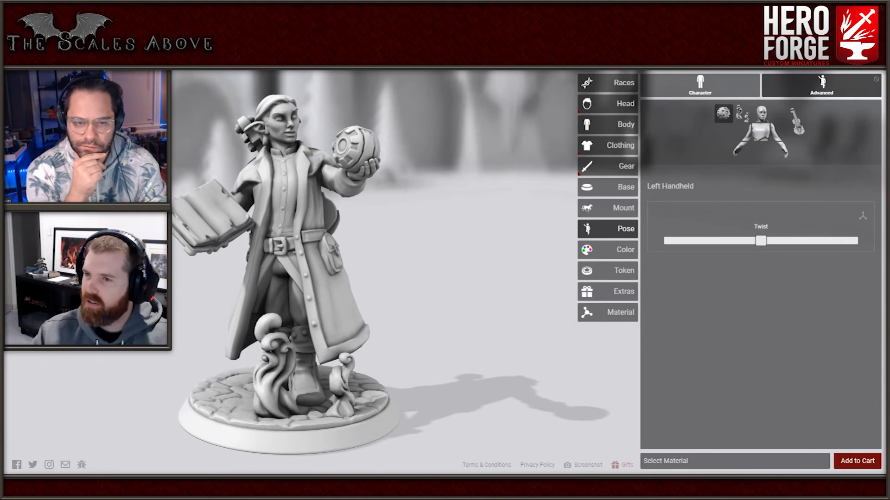
left_click_drag(761, 241, 812, 241)
left_click_drag(464, 278, 355, 278)
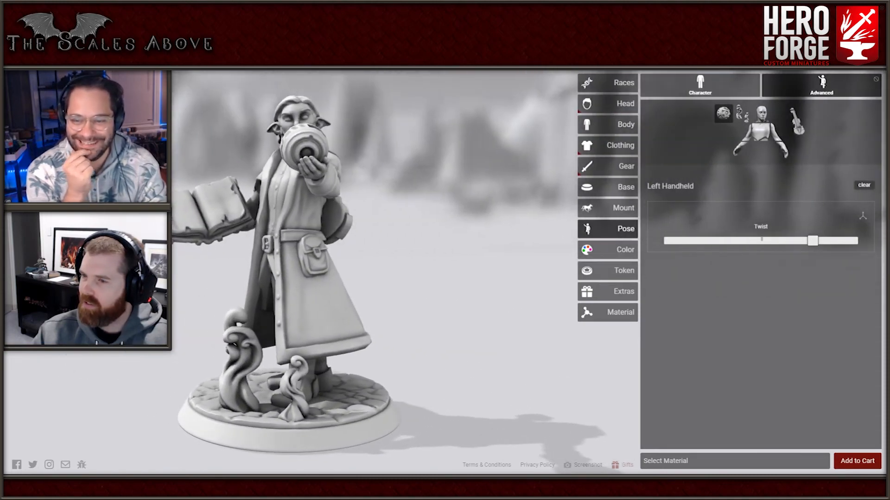
left_click(742, 113)
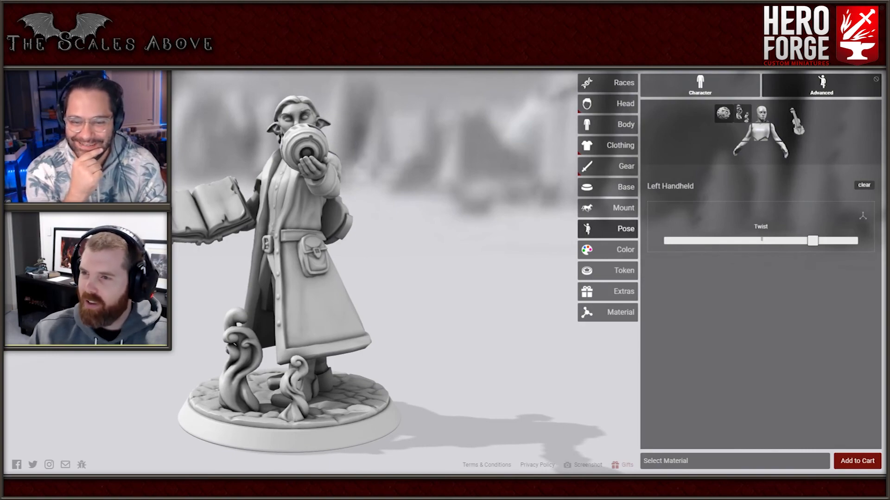
scroll(380, 274, "down", 2)
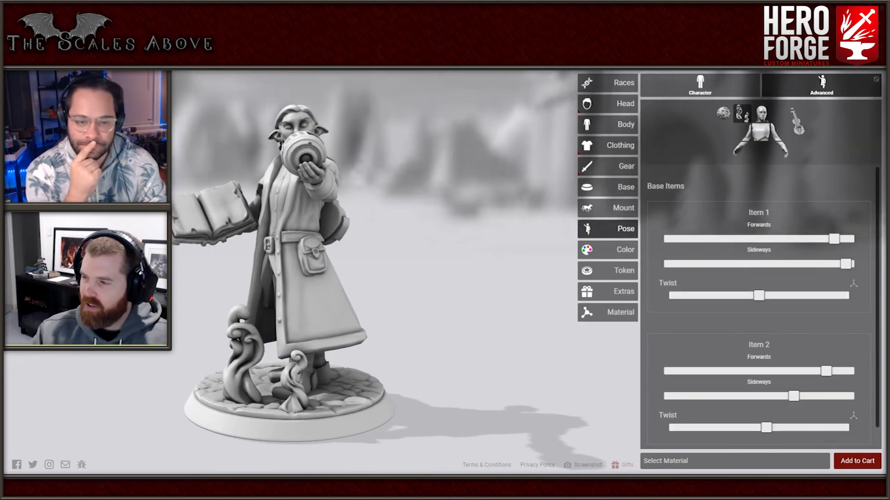
mouse_move(380, 273)
left_mouse_down()
mouse_move(482, 262)
mouse_move(387, 261)
left_mouse_up()
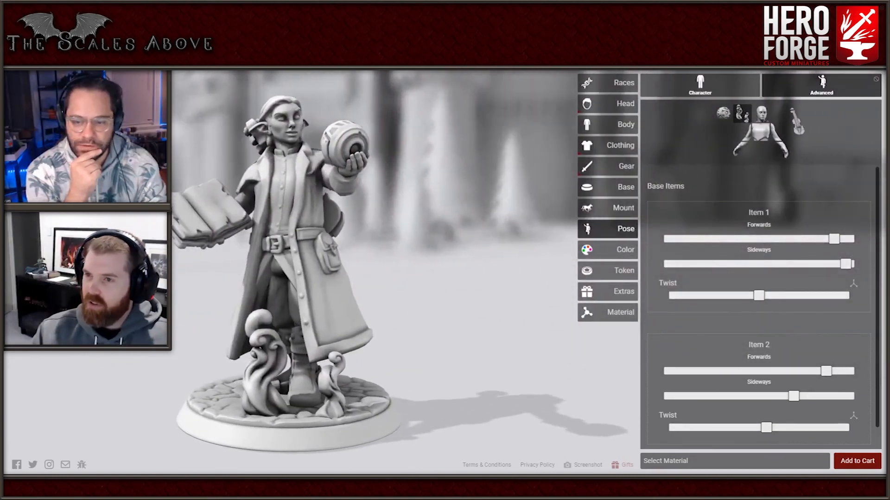
- Lower the right wrist's bend and tilt slightly below their defaults to angle the tome, checking it from the side and above
left_click(742, 151)
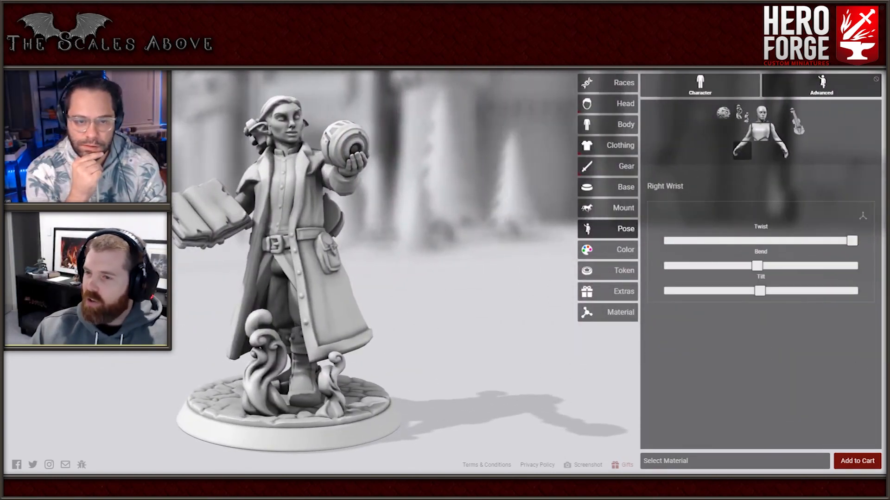
left_click_drag(398, 264, 477, 260)
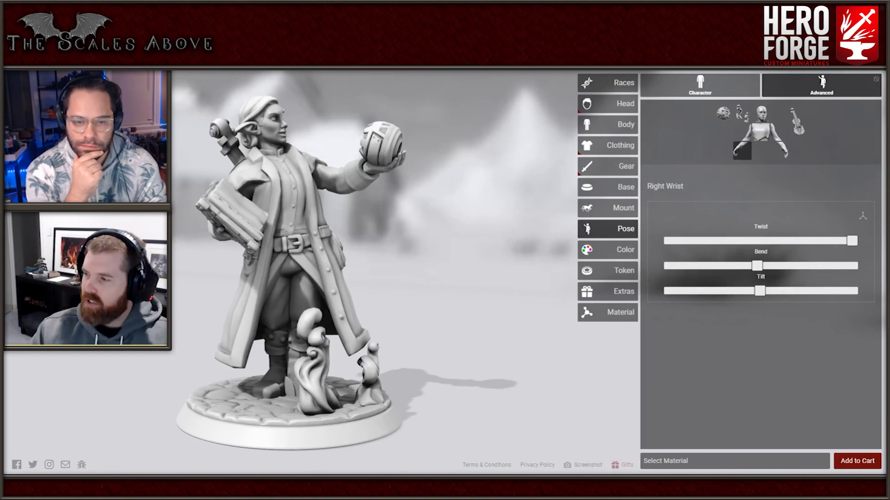
mouse_move(477, 260)
left_mouse_down()
mouse_move(435, 260)
mouse_move(403, 284)
mouse_move(454, 273)
mouse_move(466, 259)
left_mouse_up()
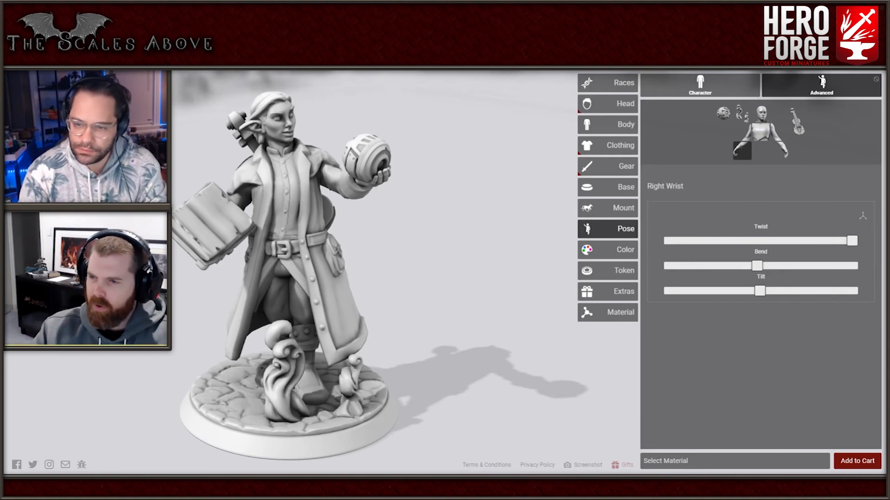
left_click(742, 132)
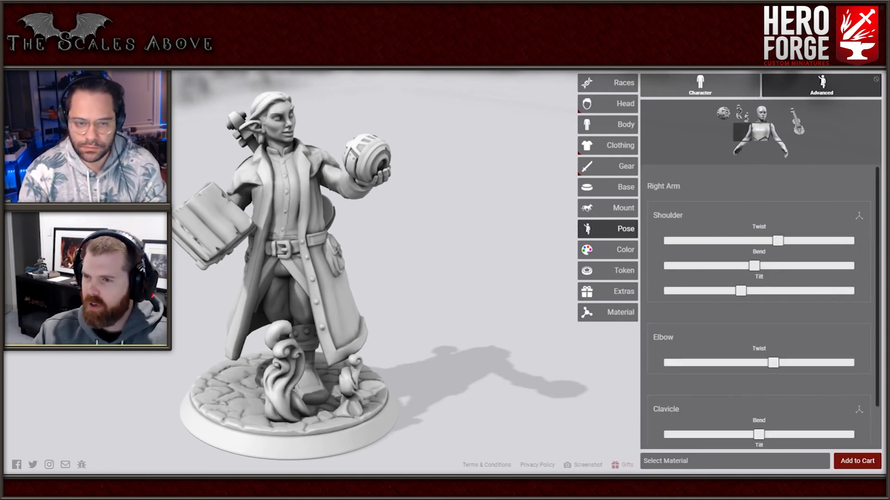
left_click(742, 150)
left_click_drag(759, 291, 736, 291)
mouse_move(482, 268)
left_mouse_down()
mouse_move(417, 294)
mouse_move(505, 257)
mouse_move(470, 264)
left_mouse_up()
left_click_drag(757, 266, 727, 266)
left_click_drag(473, 250, 478, 347)
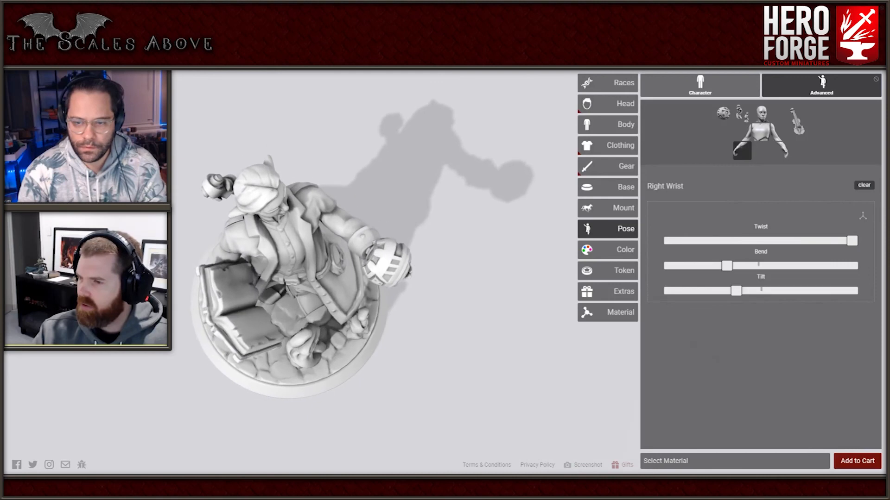
left_click_drag(736, 290, 753, 291)
left_click_drag(477, 333, 478, 257)
left_click_drag(727, 265, 744, 266)
- Try the right wrist's twist at its opposite extreme, and return it to the maximum
left_click_drag(852, 240, 669, 240)
left_click_drag(370, 278, 396, 253)
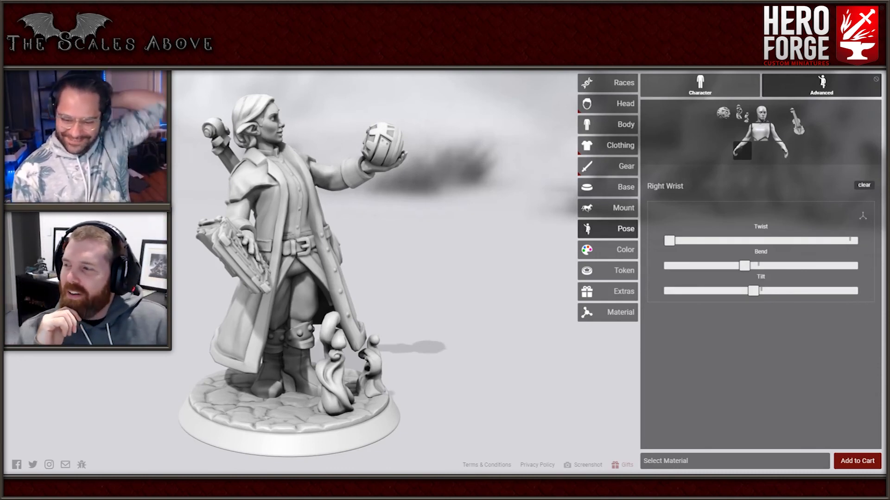
left_click_drag(669, 241, 852, 240)
left_click_drag(482, 269, 386, 268)
- Increase the right shoulder's twist and tilt slightly and reduce the right elbow's twist, checking the tome arm from several sides
left_click(742, 132)
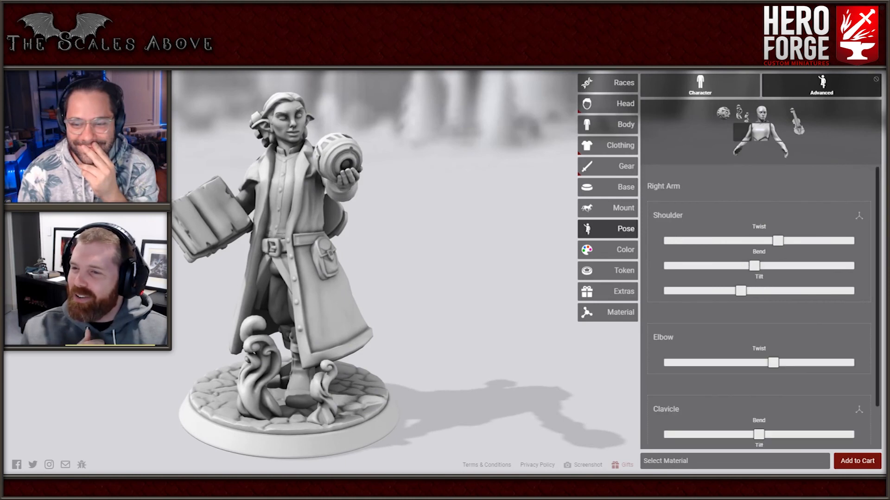
left_click_drag(777, 241, 785, 241)
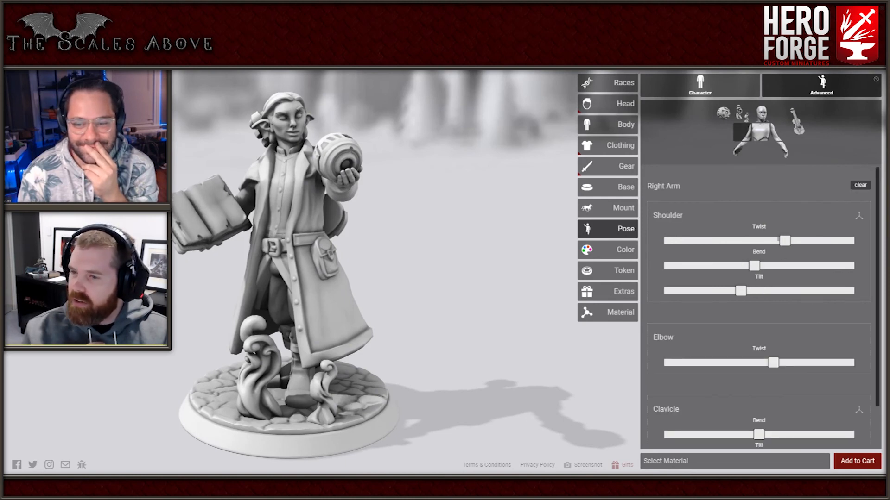
left_click_drag(740, 291, 739, 290)
left_click_drag(743, 290, 751, 291)
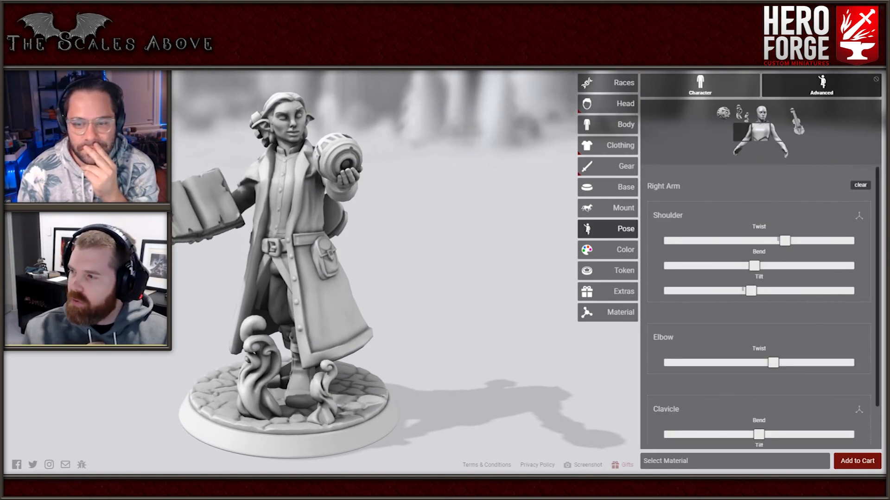
mouse_move(773, 363)
left_mouse_down()
mouse_move(754, 363)
mouse_move(762, 363)
left_mouse_up()
left_click_drag(417, 231, 491, 280)
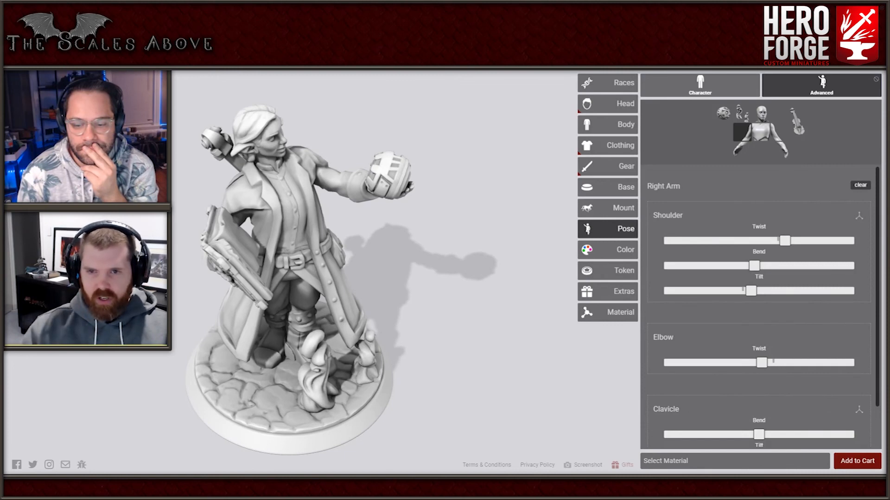
left_click_drag(482, 281, 436, 283)
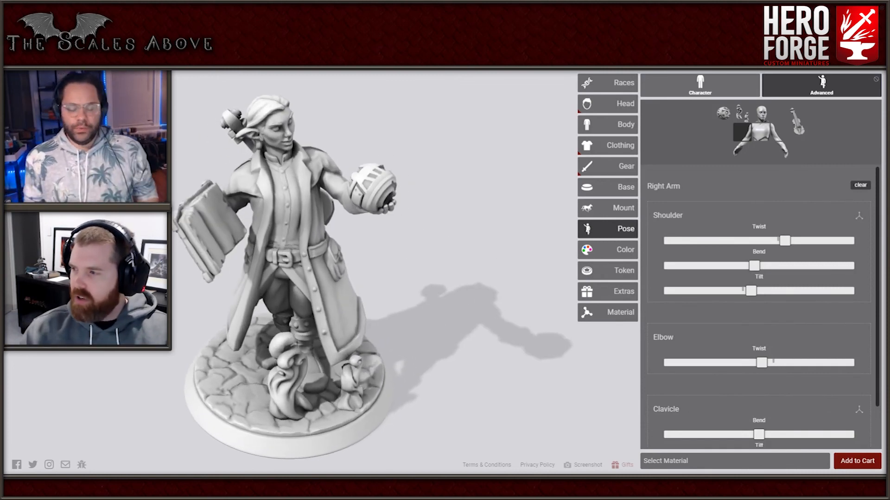
- Try swinging the tome forward by increasing the right shoulder's bend and reducing its twist and tilt
left_click_drag(784, 241, 784, 266)
left_click_drag(491, 269, 412, 260)
mouse_move(782, 241)
left_mouse_down()
mouse_move(763, 240)
mouse_move(772, 240)
left_mouse_up()
left_click_drag(751, 290, 739, 290)
left_click_drag(491, 259, 334, 264)
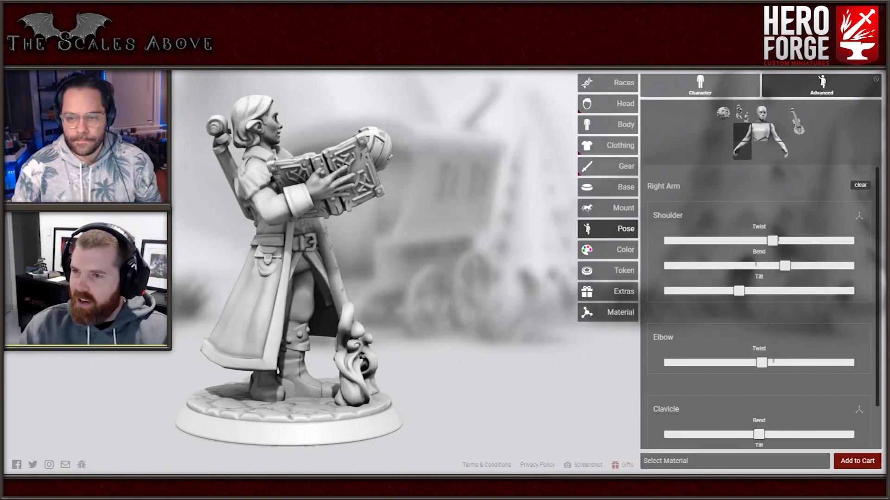
- Reduce the right elbow's twist further and lower the right shoulder's twist, bend and tilt to just below their defaults
left_click(742, 151)
left_click(742, 133)
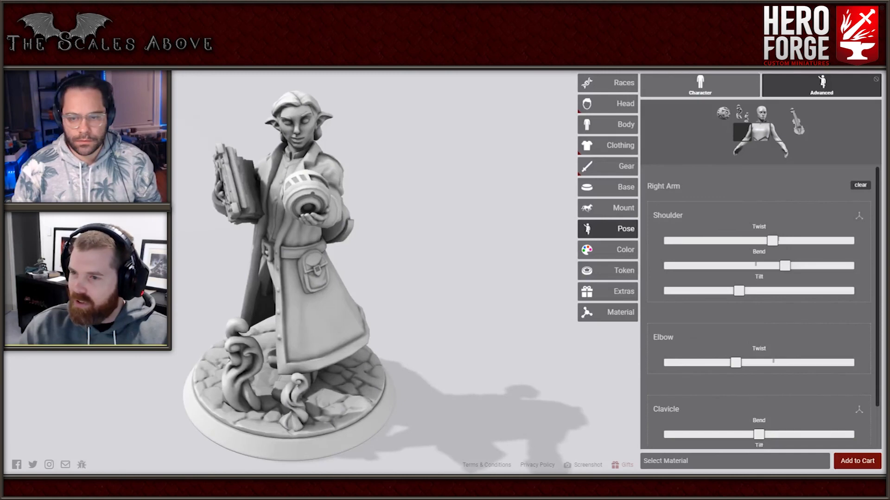
left_click_drag(772, 240, 744, 240)
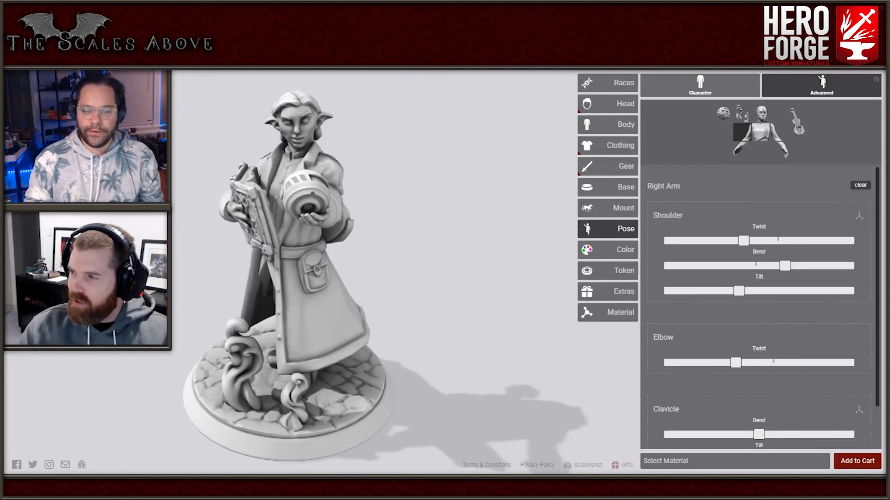
left_click_drag(785, 265, 733, 290)
left_click_drag(743, 241, 730, 265)
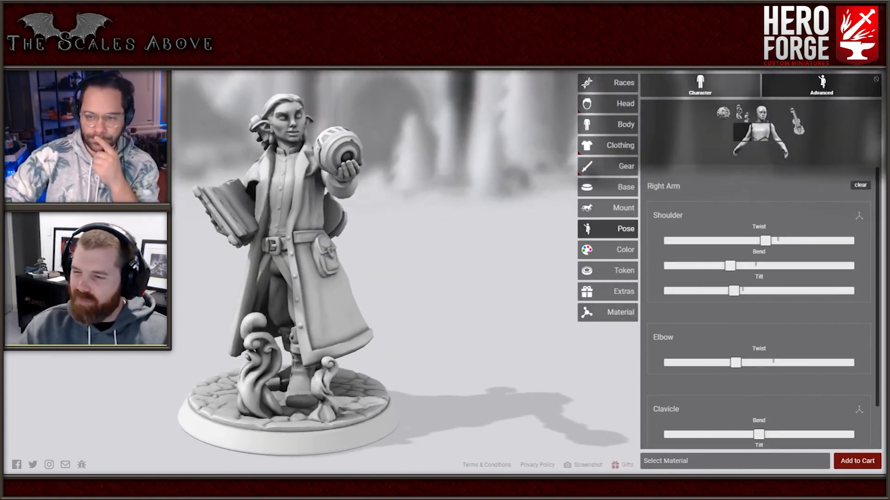
- Lower the right clavicle's bend to about a quarter of its range and raise its tilt to about two thirds, checking the arm around the figure
left_click_drag(758, 435, 709, 435)
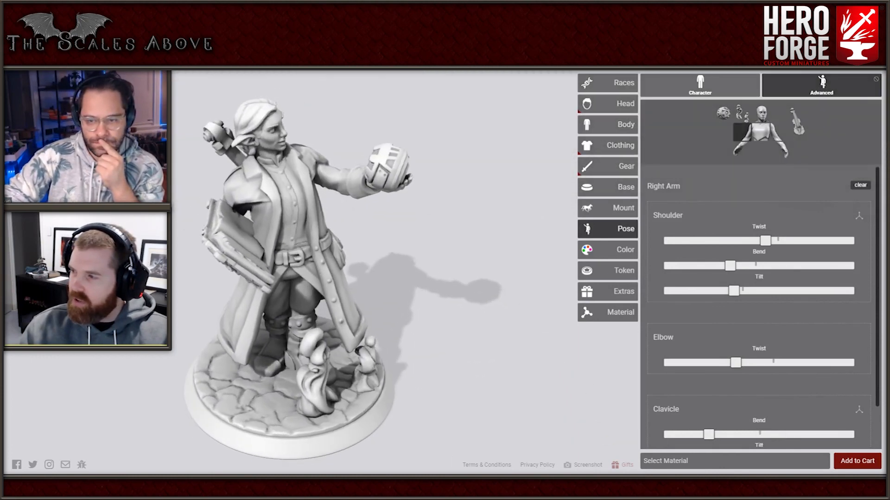
scroll(760, 306, "down", 1)
scroll(760, 306, "down", 2)
left_click_drag(758, 412, 794, 412)
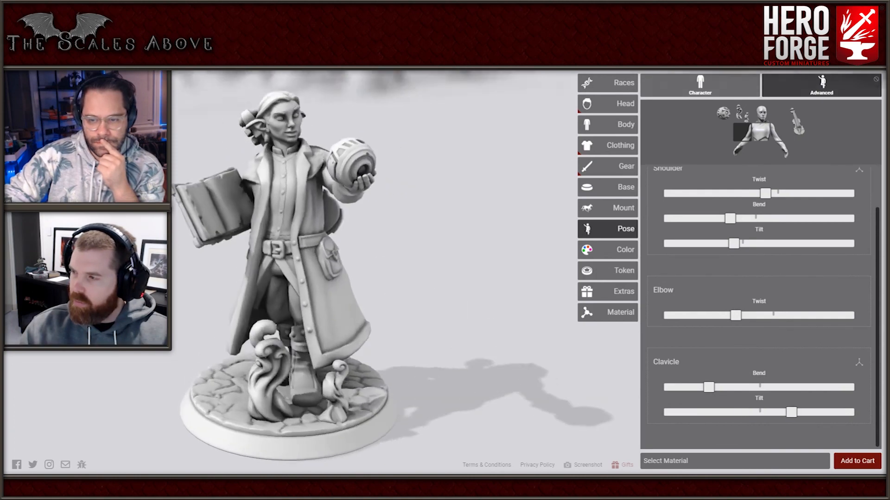
left_click_drag(370, 278, 524, 279)
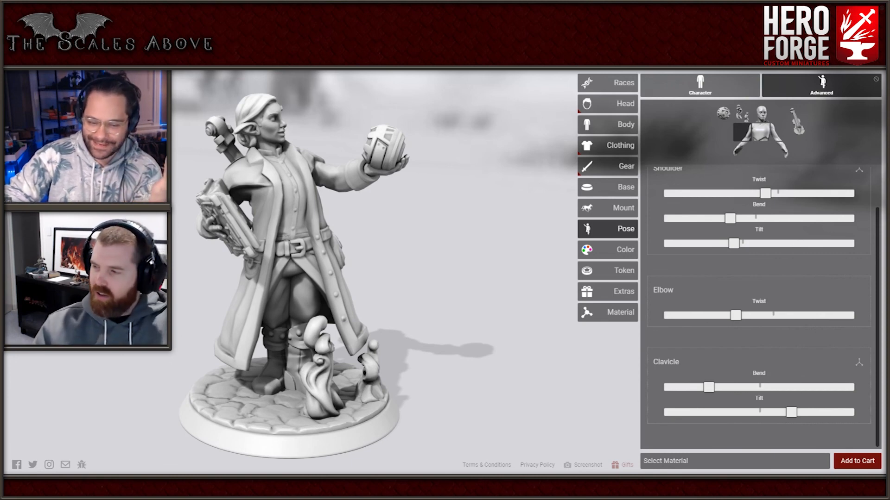
mouse_move(417, 260)
left_mouse_down()
mouse_move(352, 257)
mouse_move(393, 282)
mouse_move(415, 273)
left_mouse_up()
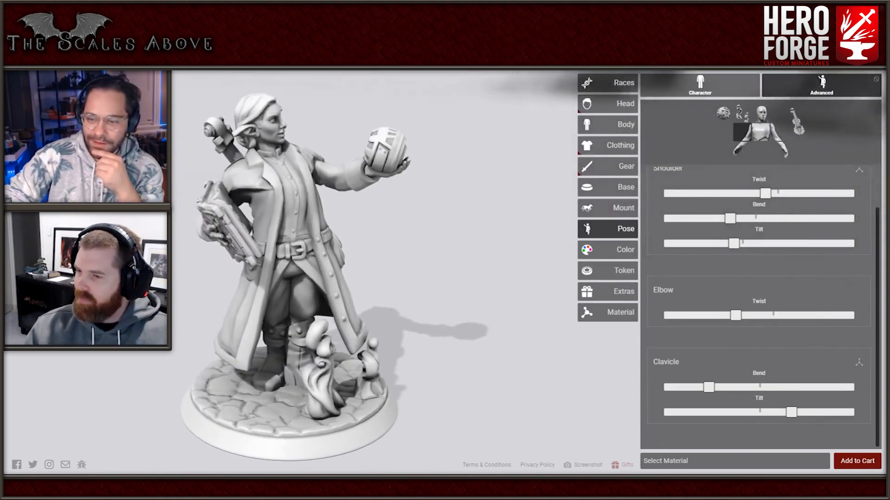